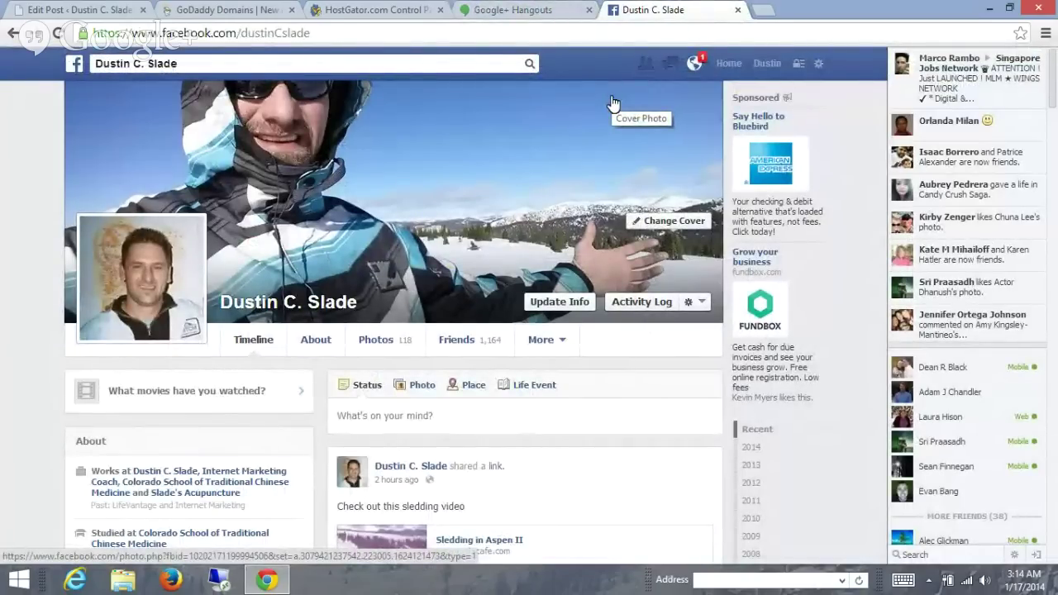
- Move from Facebook to the GoDaddy Domains tab, glance at HostGator Control Panel, then return to GoDaddy
key(super+c)
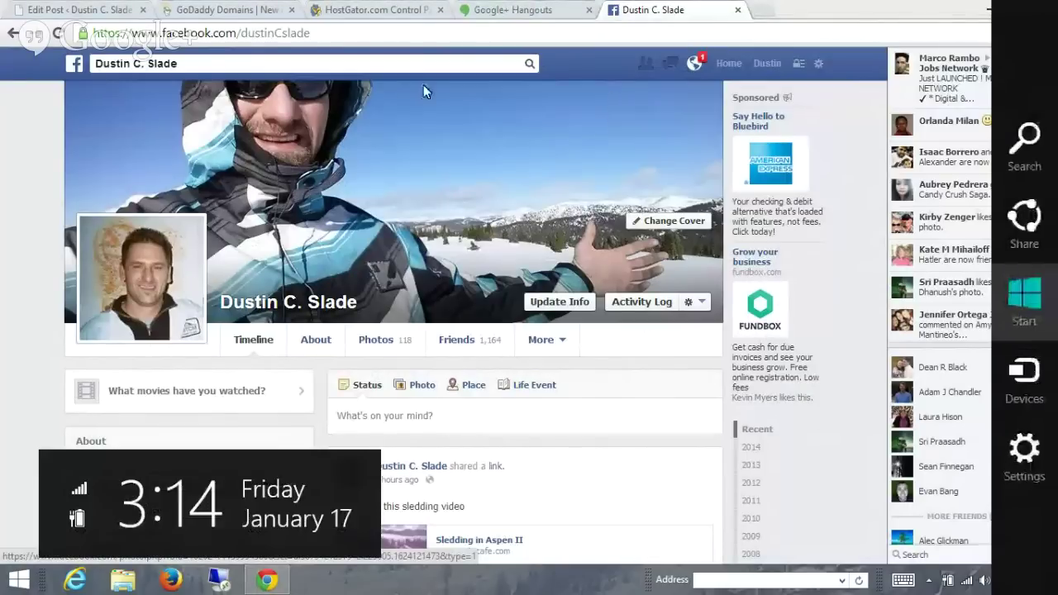
key(Escape)
click(253, 12)
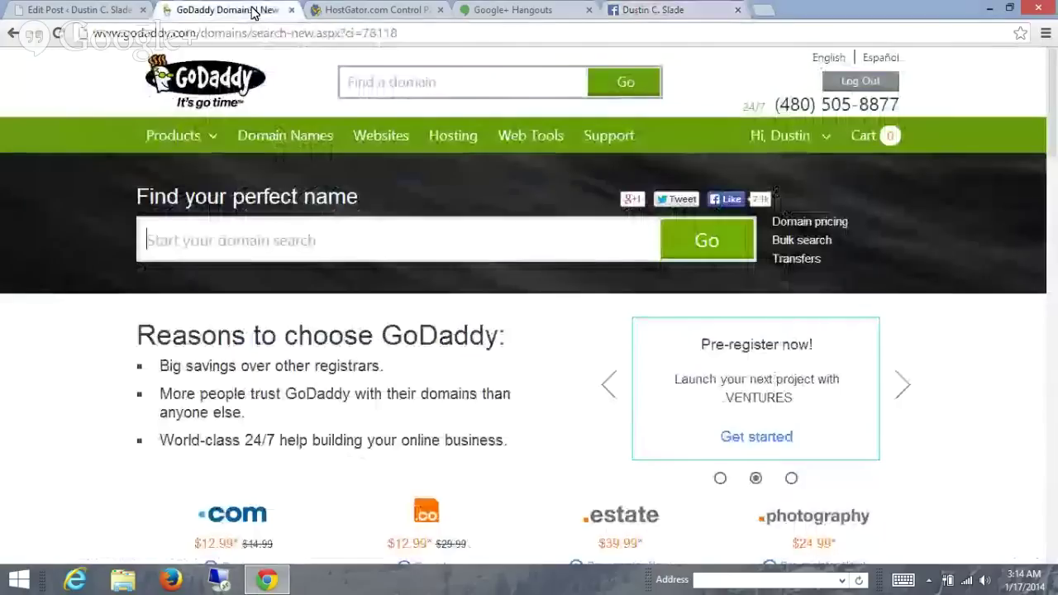
click(358, 12)
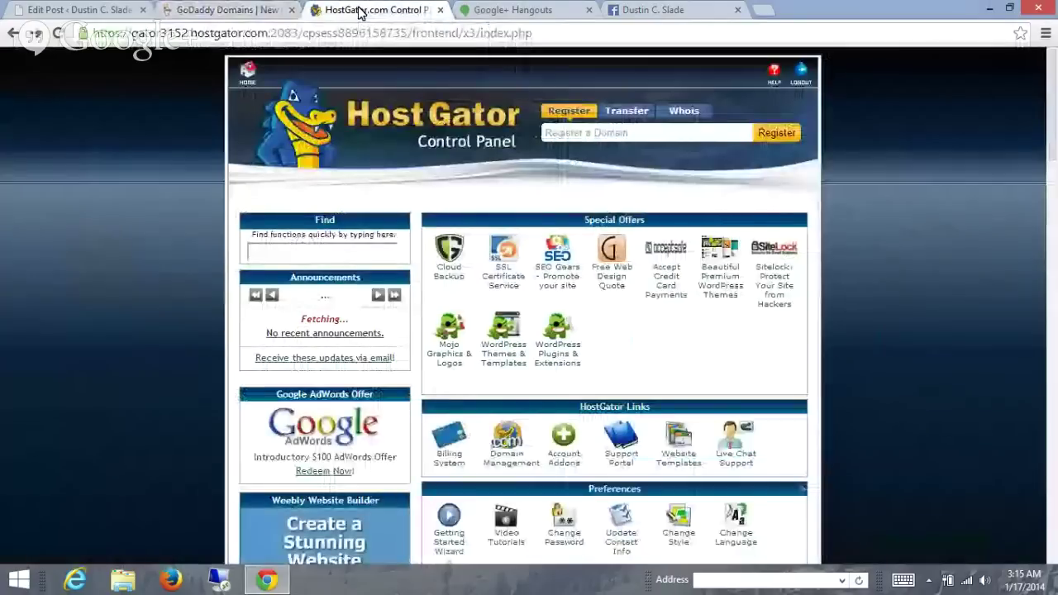
click(258, 14)
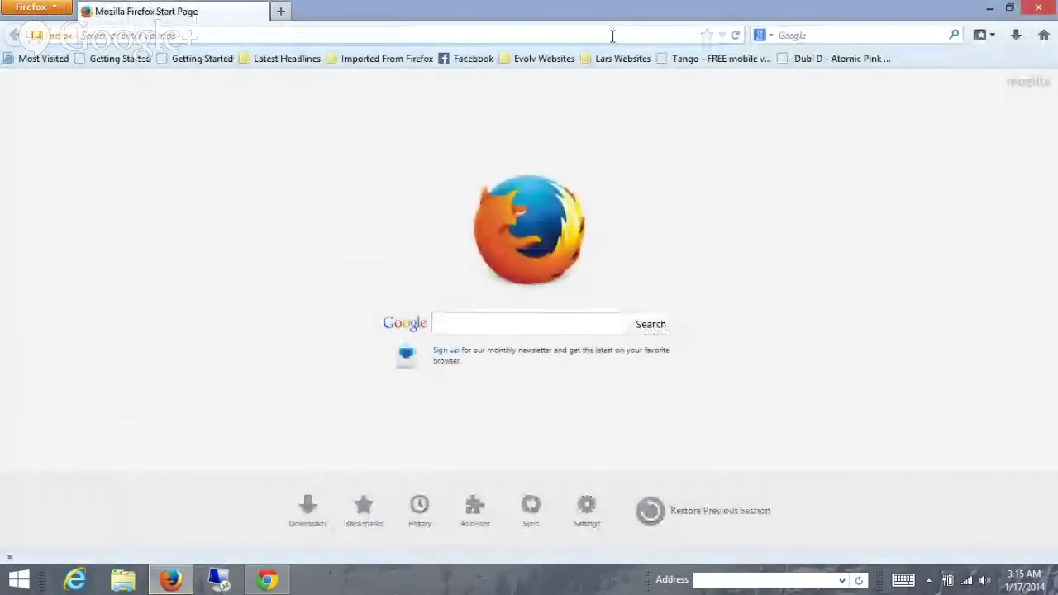
- Load hostgator.com in Firefox and scroll through its homepage
text(hostgator.)
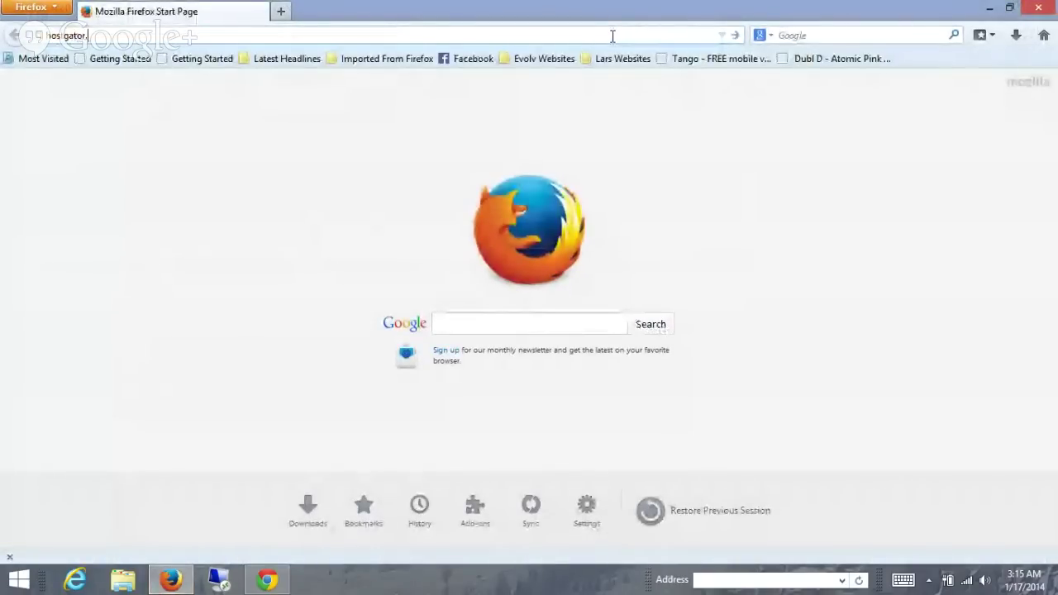
text(com)
key(Return)
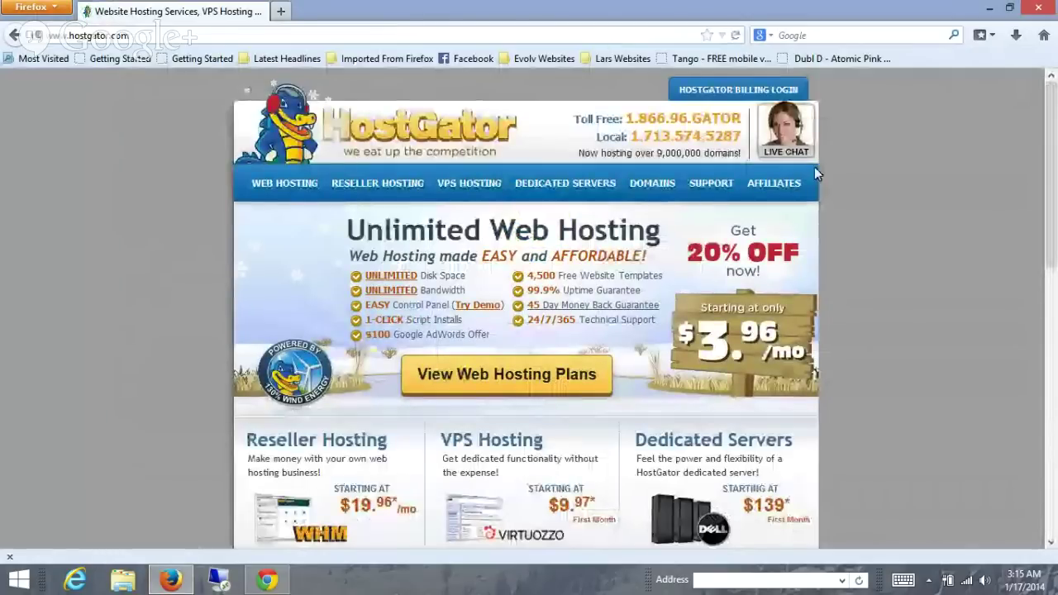
scroll(899, 218, down, 1)
scroll(900, 219, up, 1)
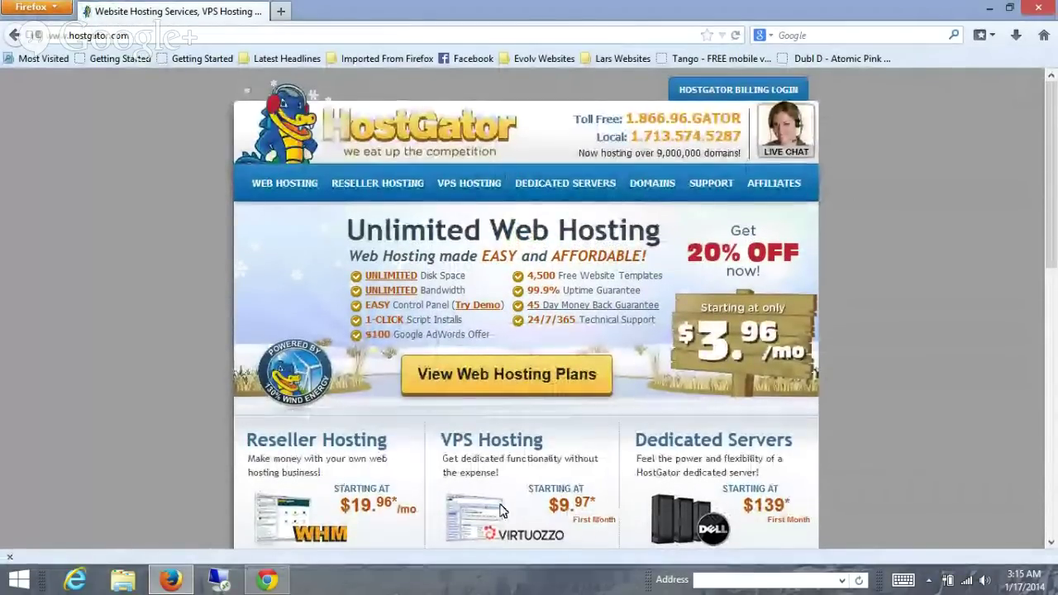
scroll(845, 357, down, 8)
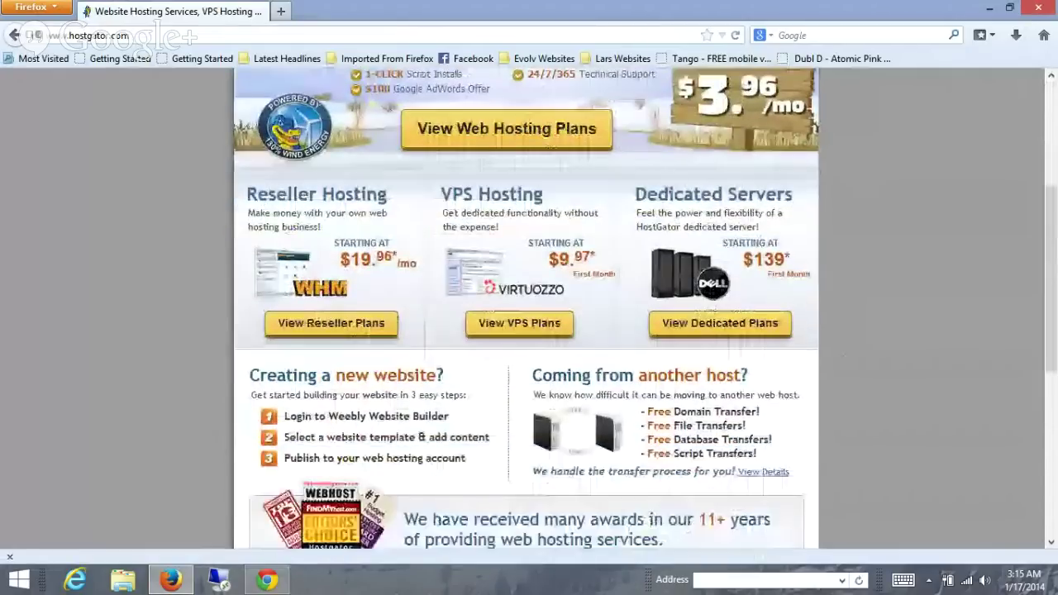
scroll(526, 310, down, 5)
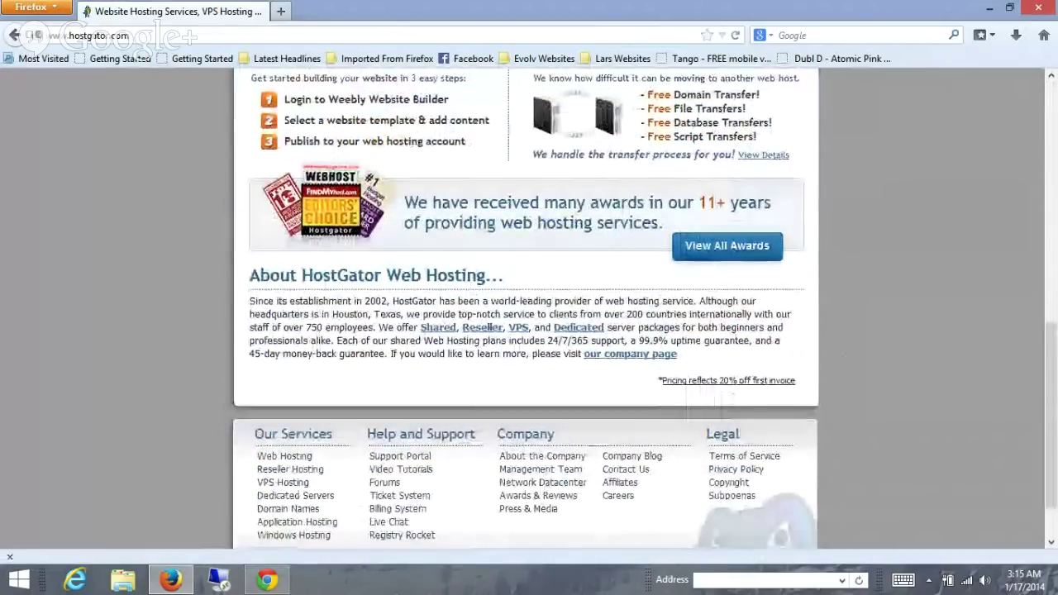
scroll(526, 310, up, 13)
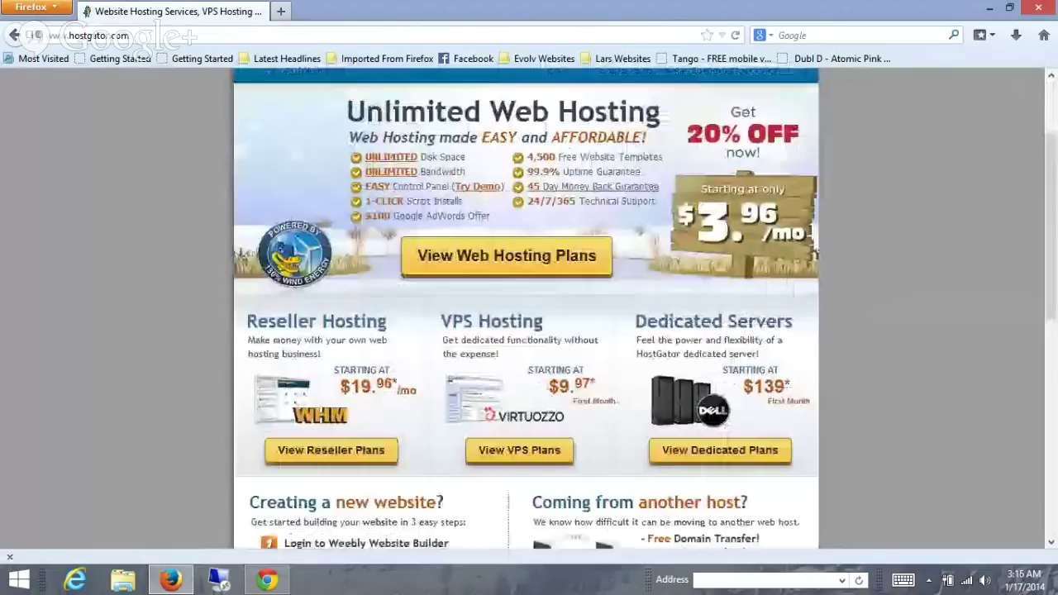
scroll(526, 310, down, 1)
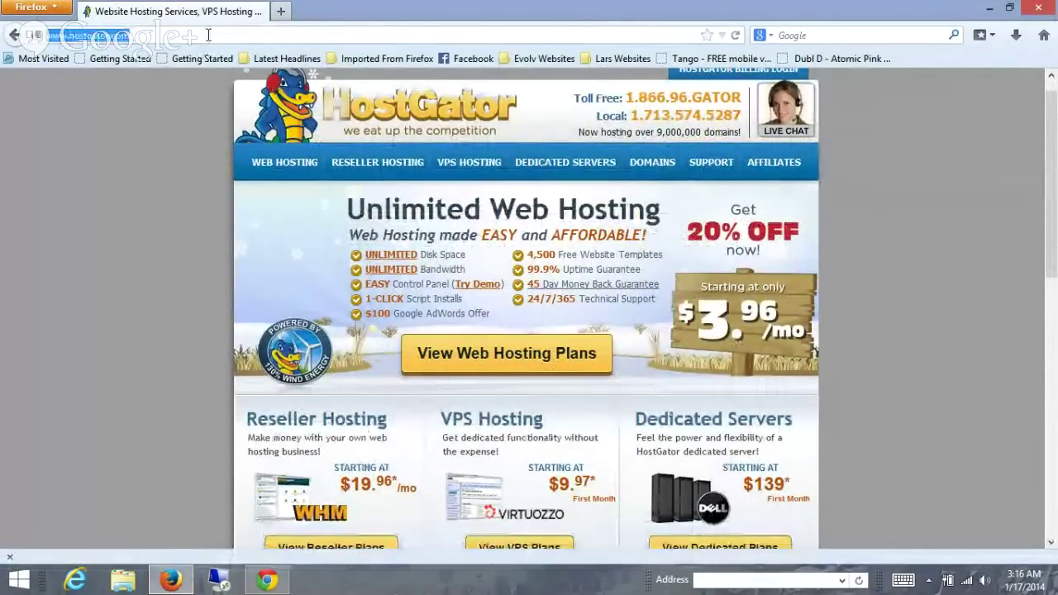
click(205, 35)
text(w)
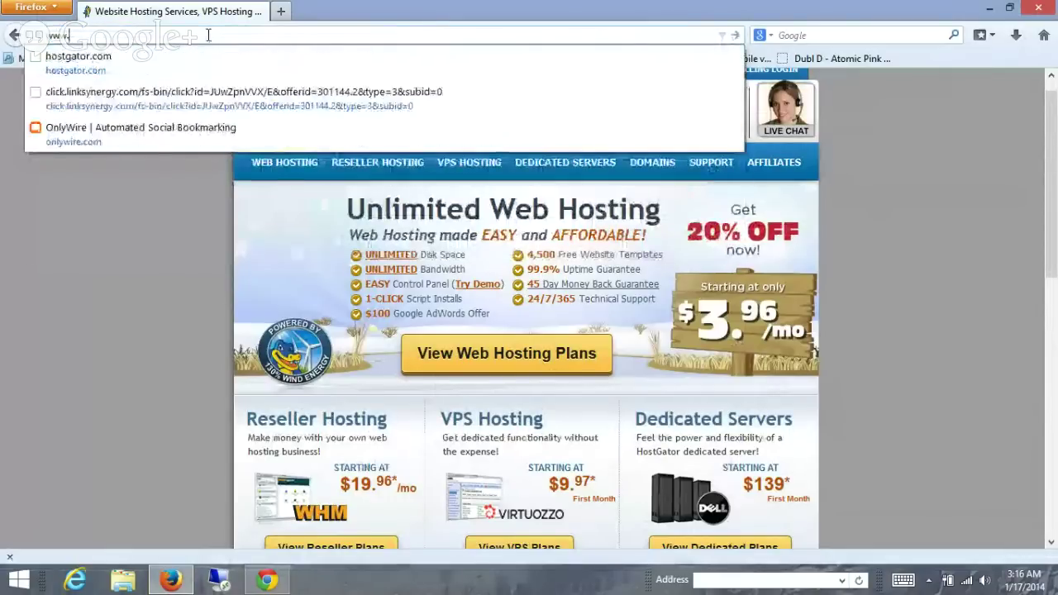
key(BackSpace)
text(dustinslade)
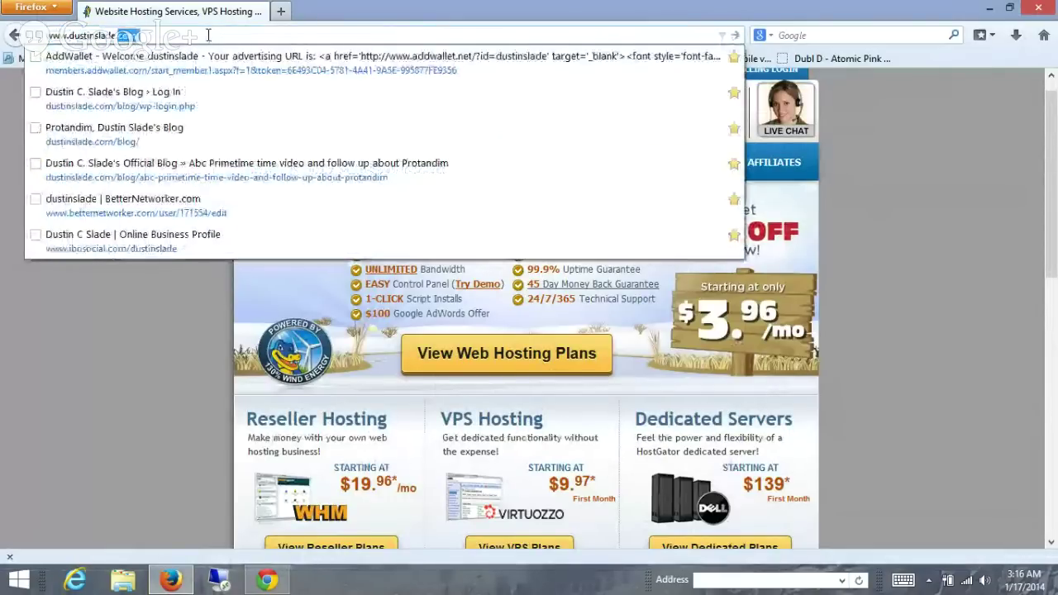
text(.com)
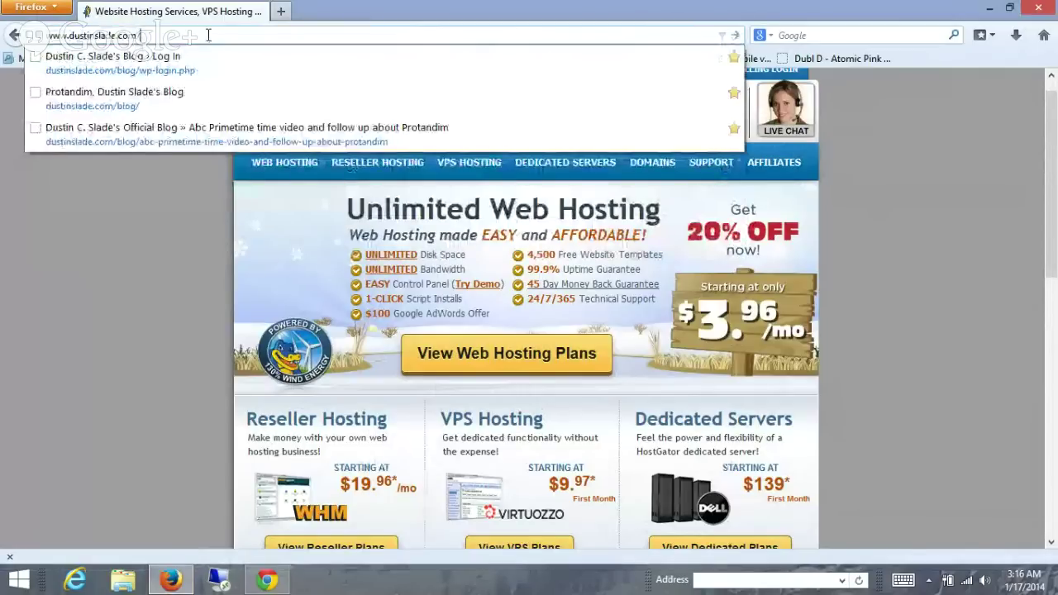
text(/cpanel)
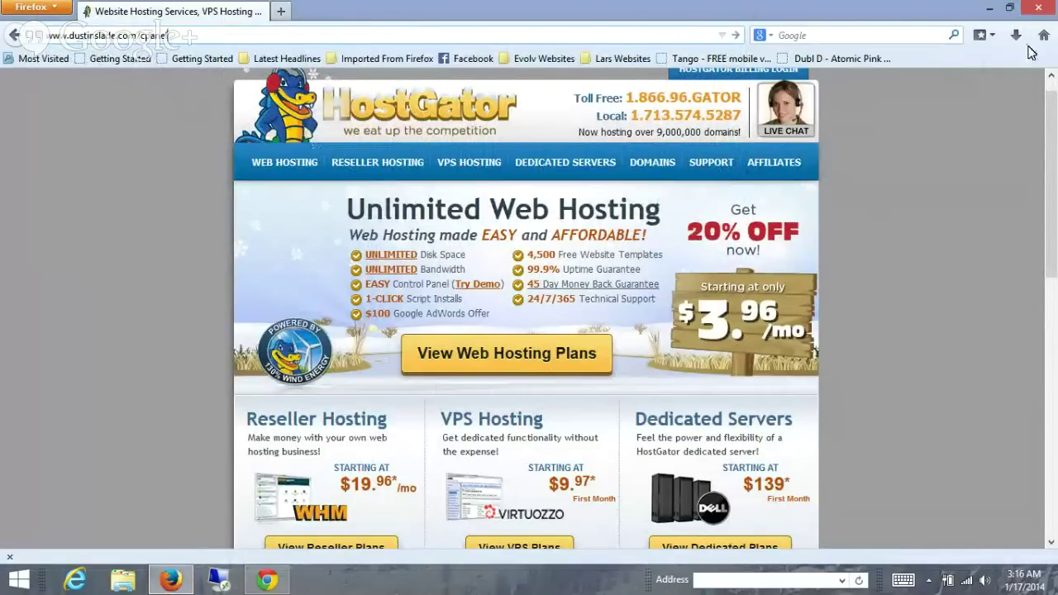
click(1039, 9)
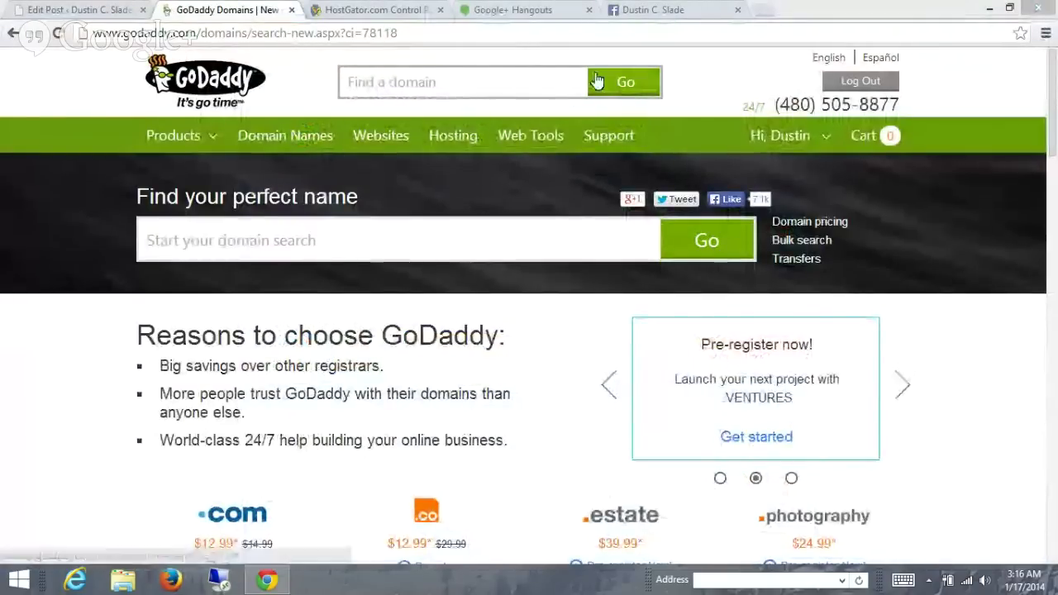
- Bring up the HostGator.com Control Panel tab and scroll through the cPanel home page
click(353, 8)
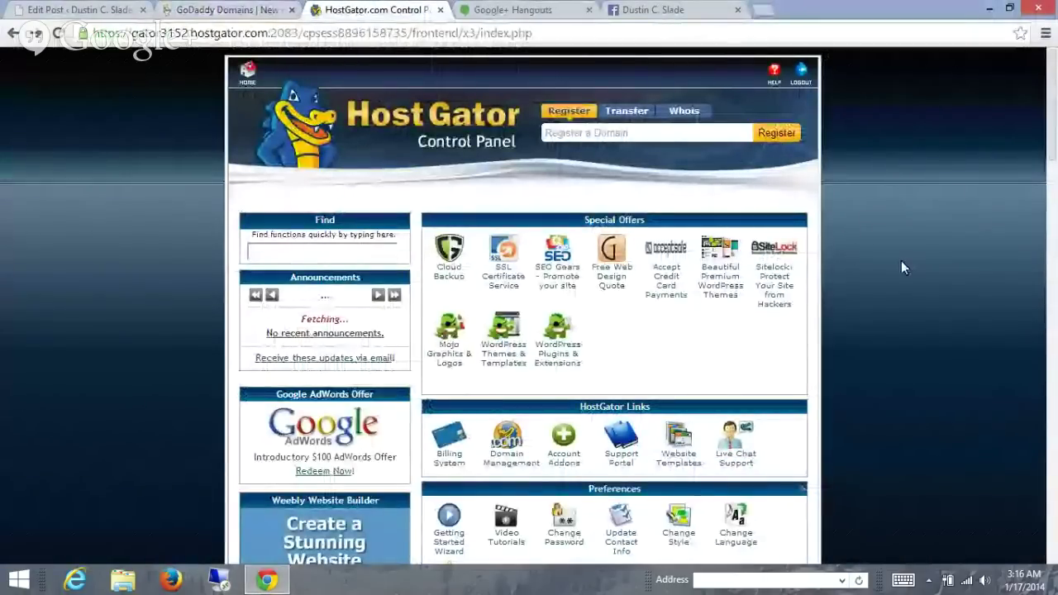
scroll(901, 260, down, 2)
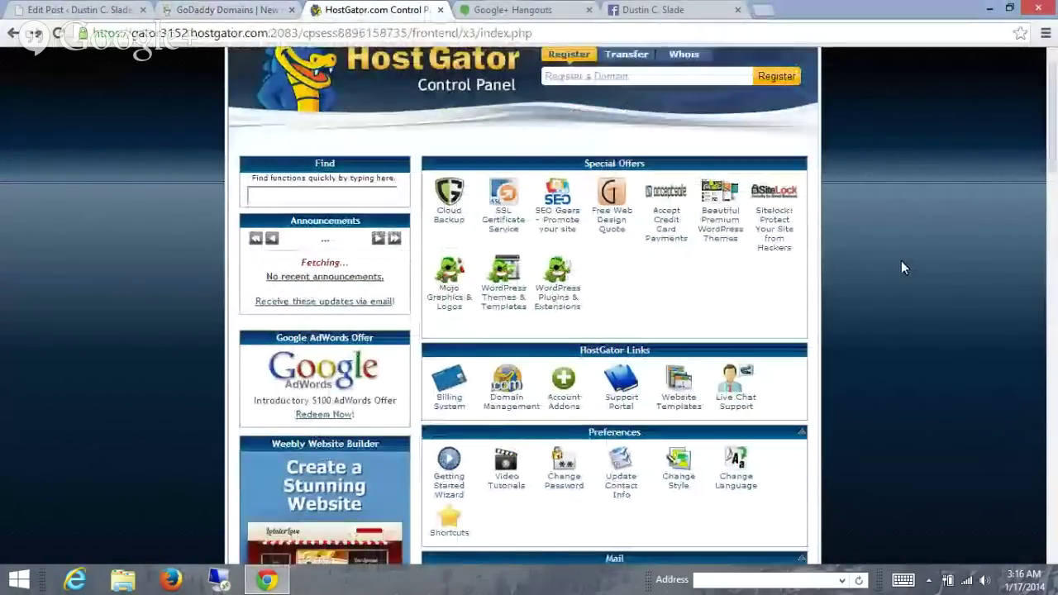
scroll(901, 262, up, 2)
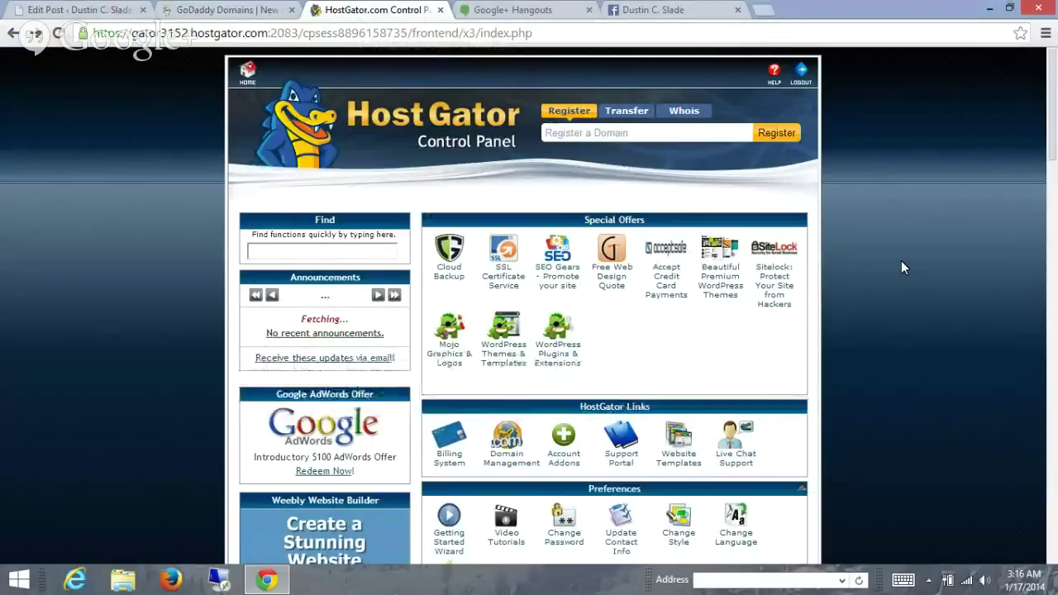
scroll(901, 268, down, 1)
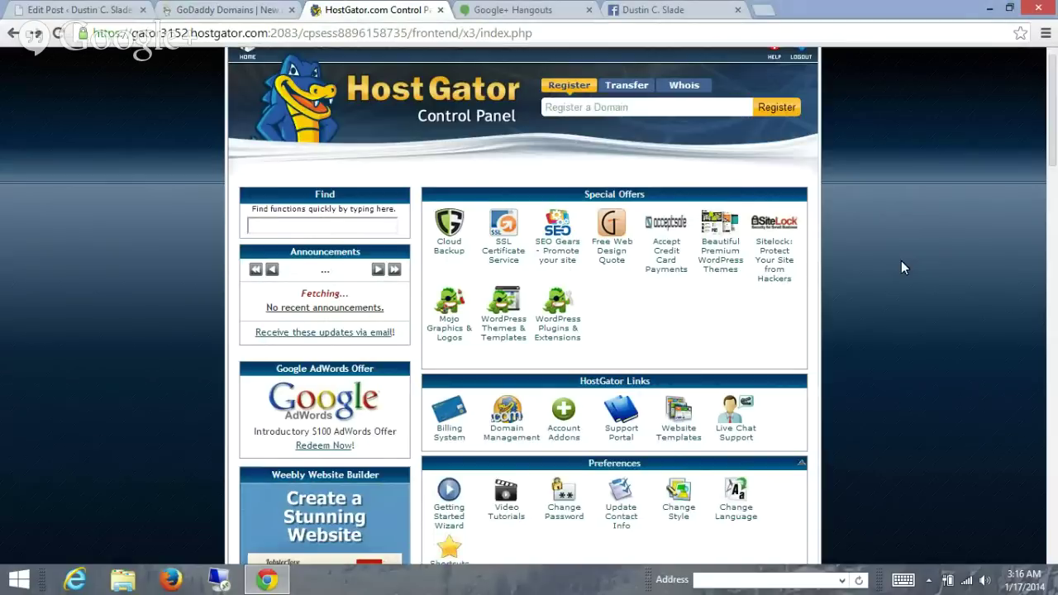
scroll(901, 268, up, 1)
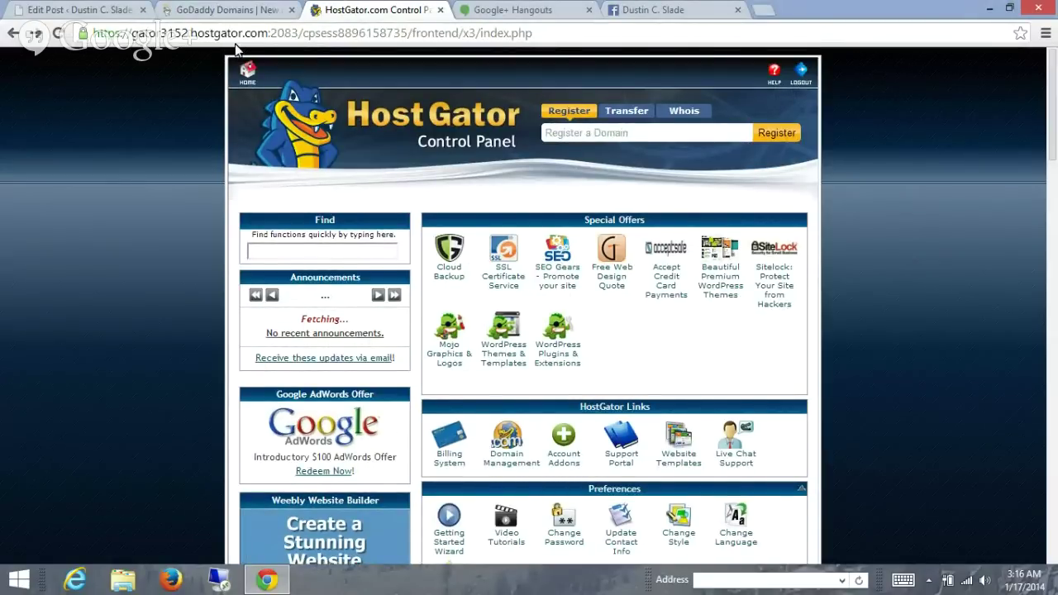
- From GoDaddy's account menu, go to My Account and launch the Domains manager
click(239, 15)
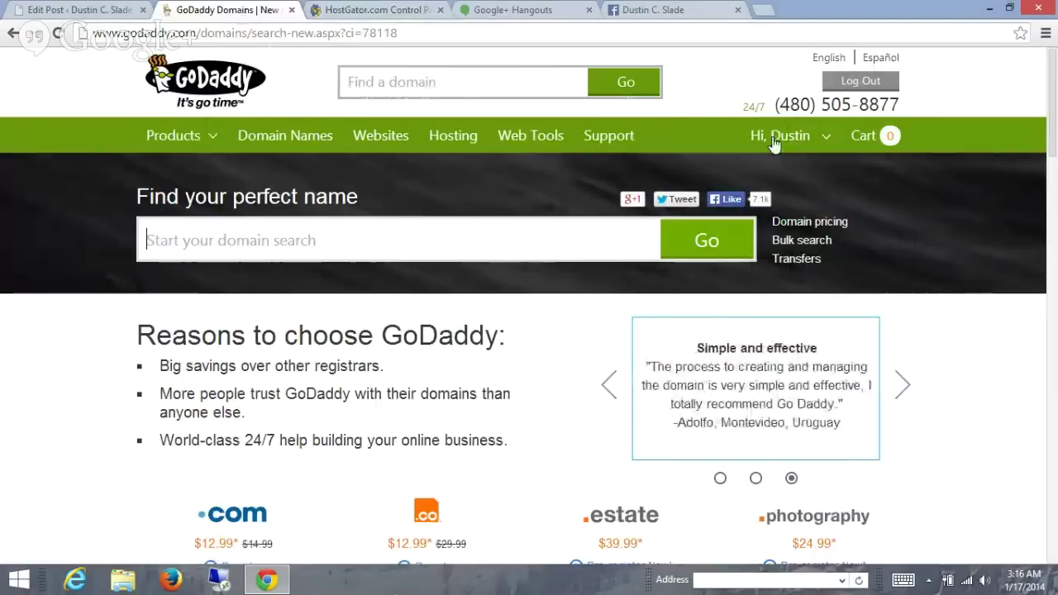
mouse_move(792, 145)
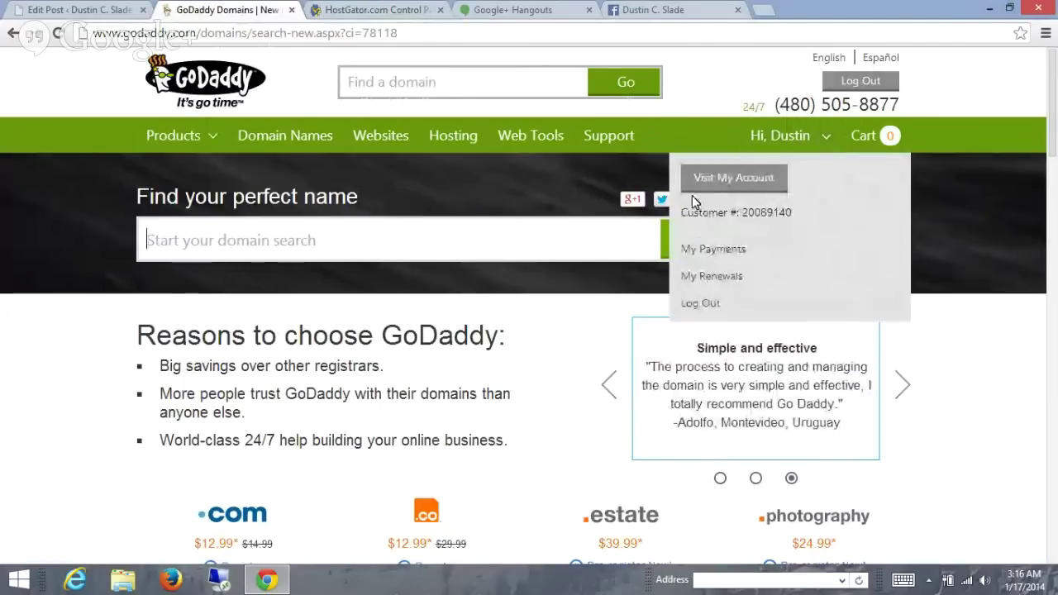
click(721, 181)
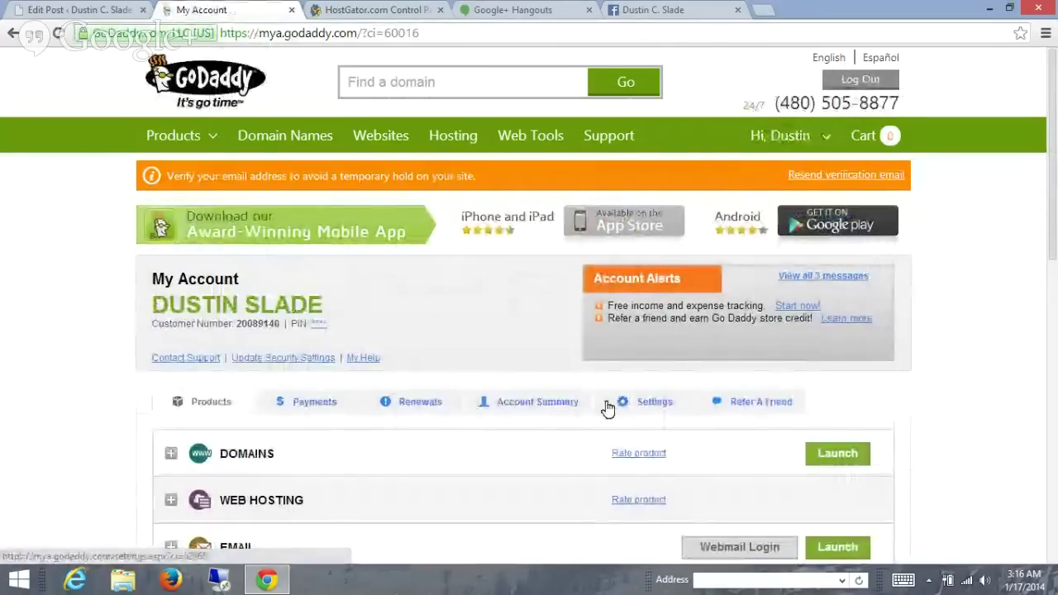
click(841, 459)
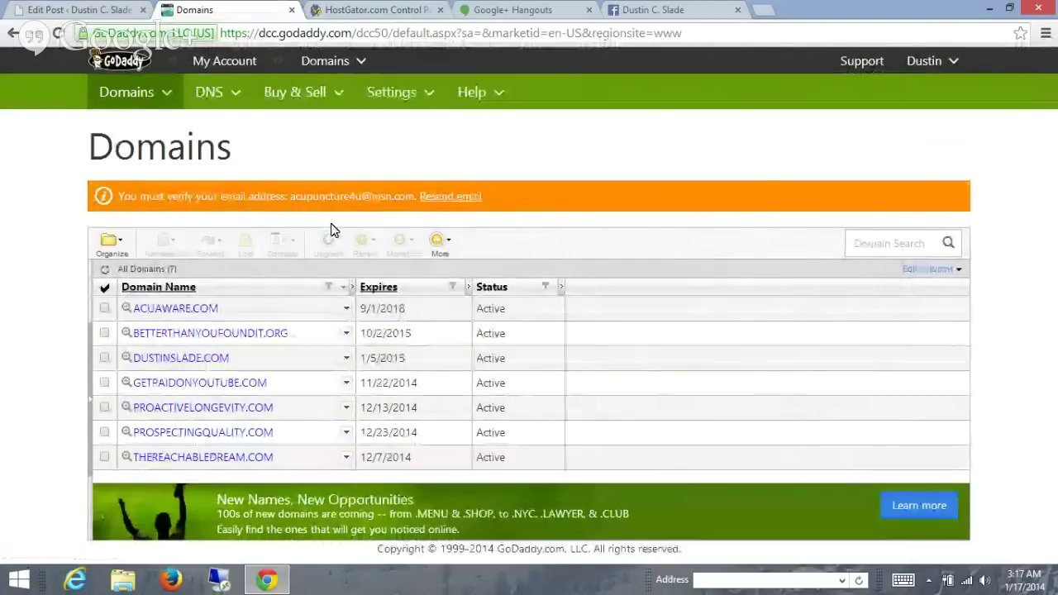
- Open GETPAIDONYOUTUBE.COM's Domain Details and review its masked forwarding URL and nameservers
click(250, 385)
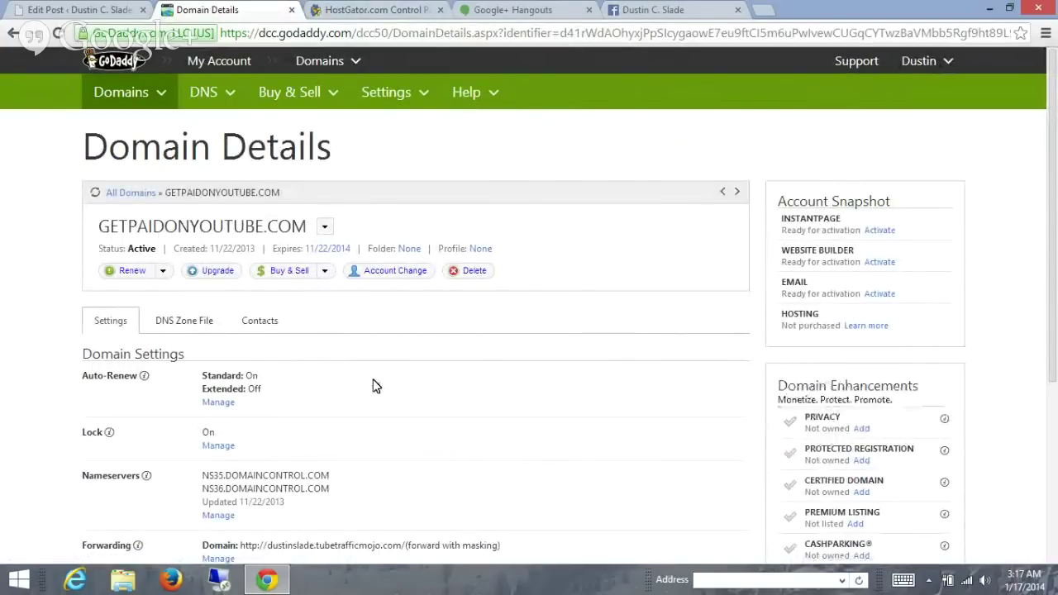
scroll(372, 386, down, 2)
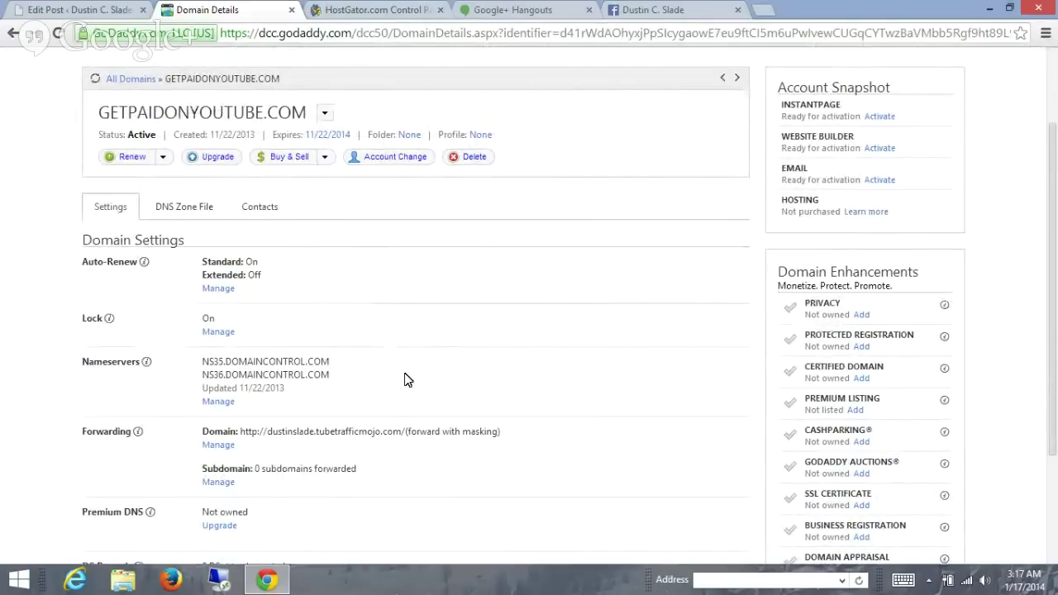
scroll(405, 378, down, 1)
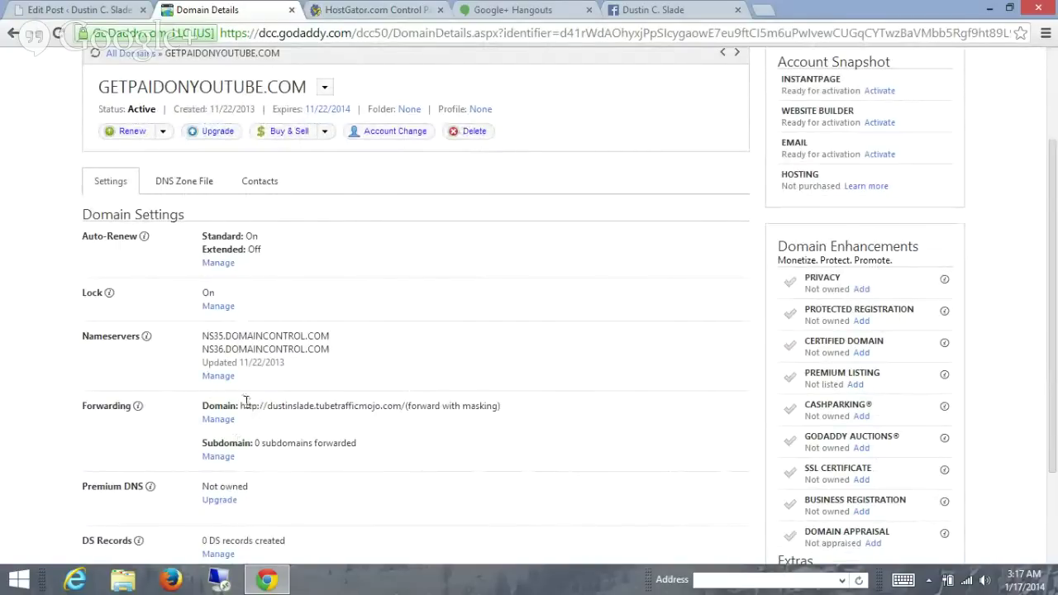
drag(252, 402, 400, 399)
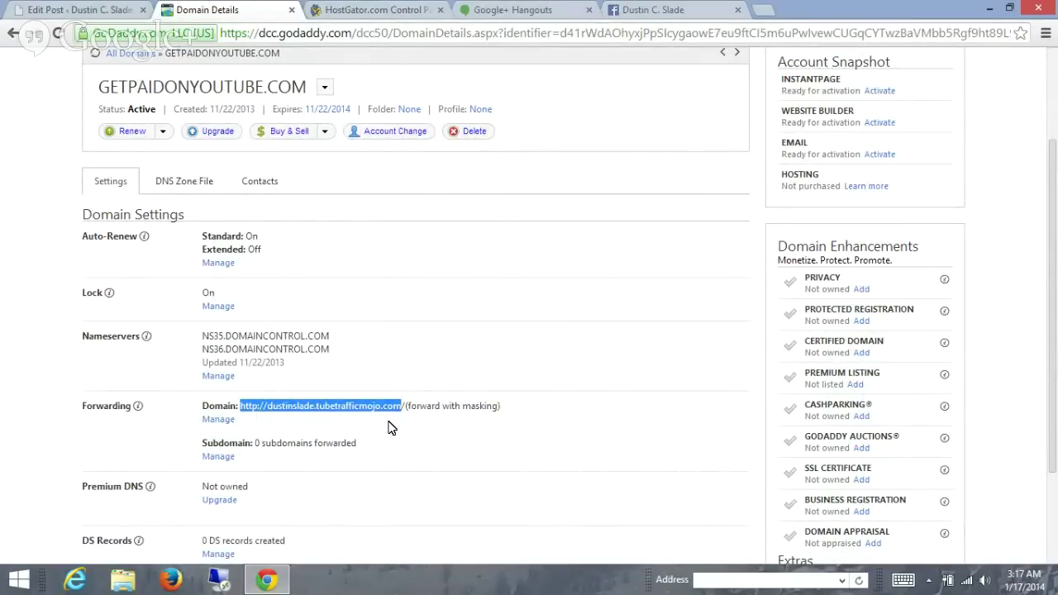
click(391, 427)
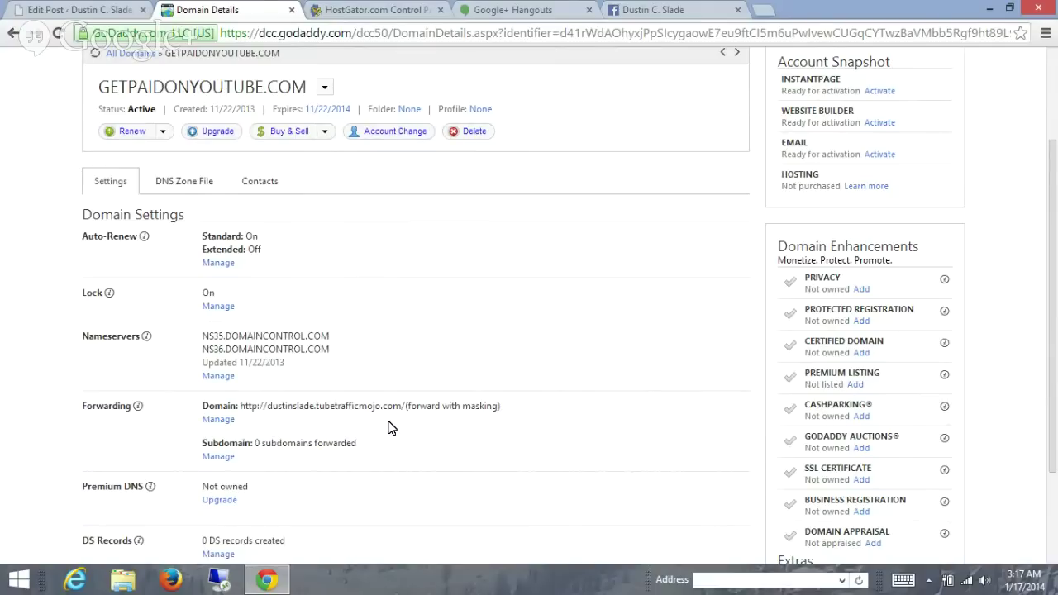
- Delete the forwarding to dustinslade.tubetrafficmojo.com under Manage Forwarding and save
click(222, 420)
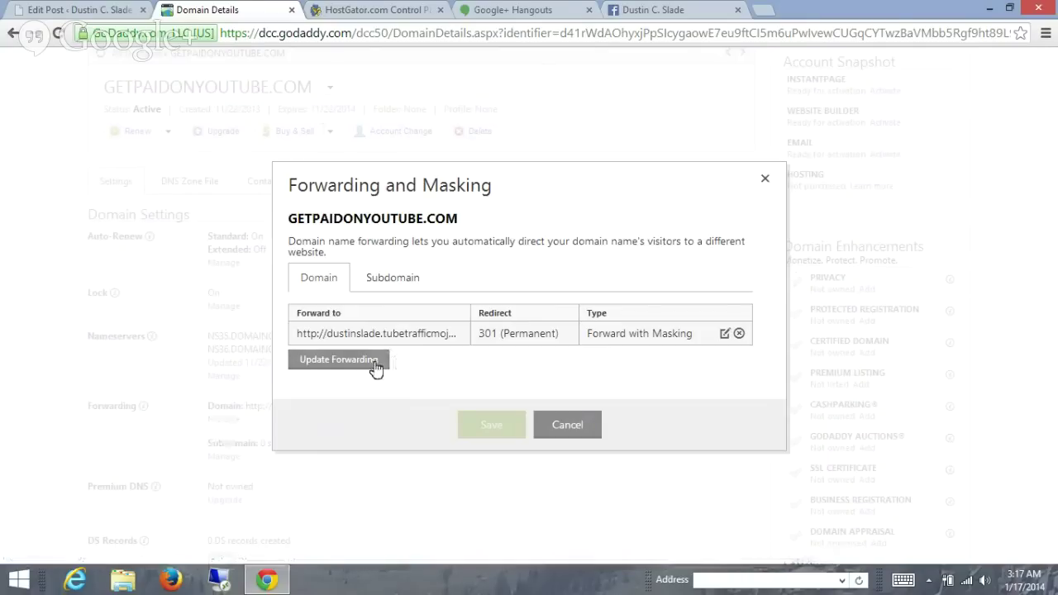
click(725, 334)
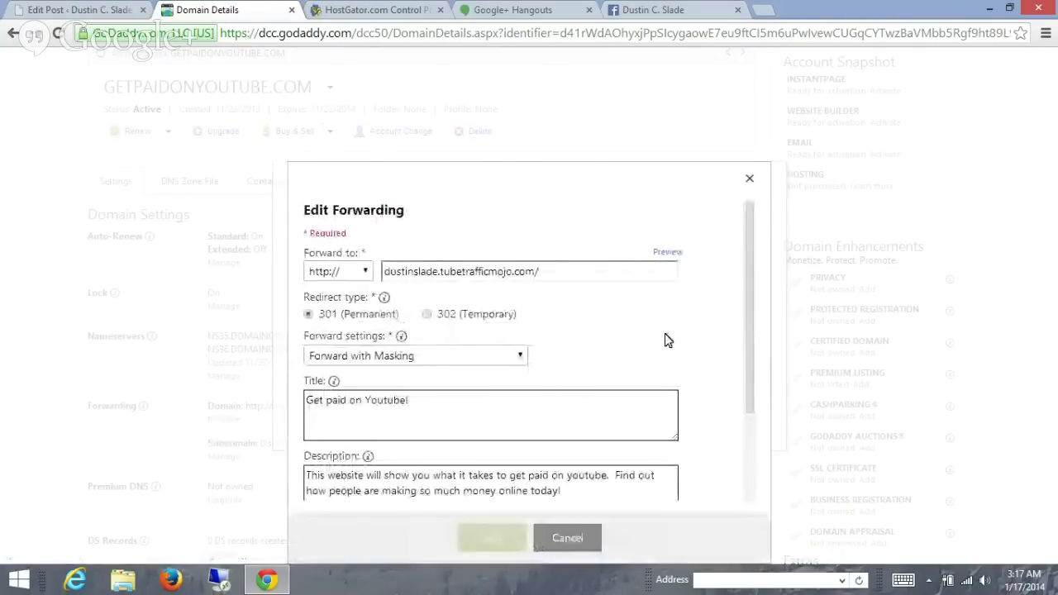
click(577, 542)
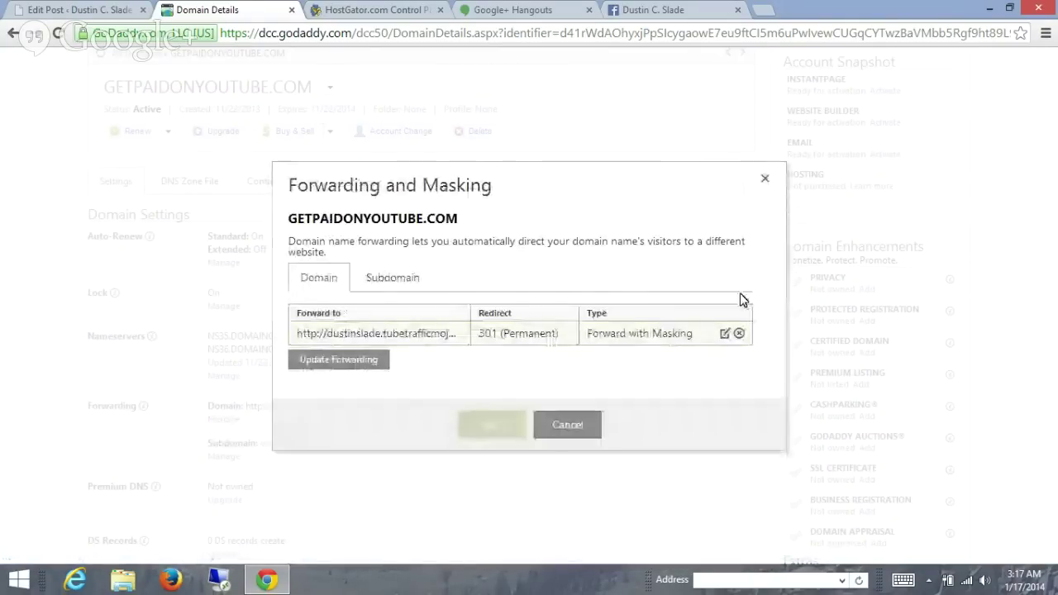
click(738, 334)
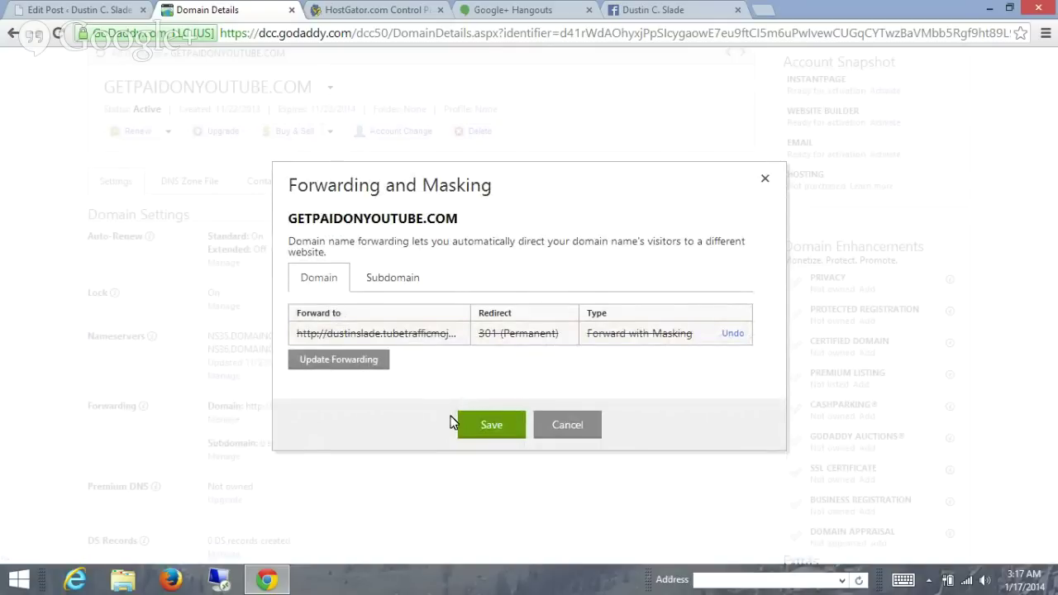
click(476, 425)
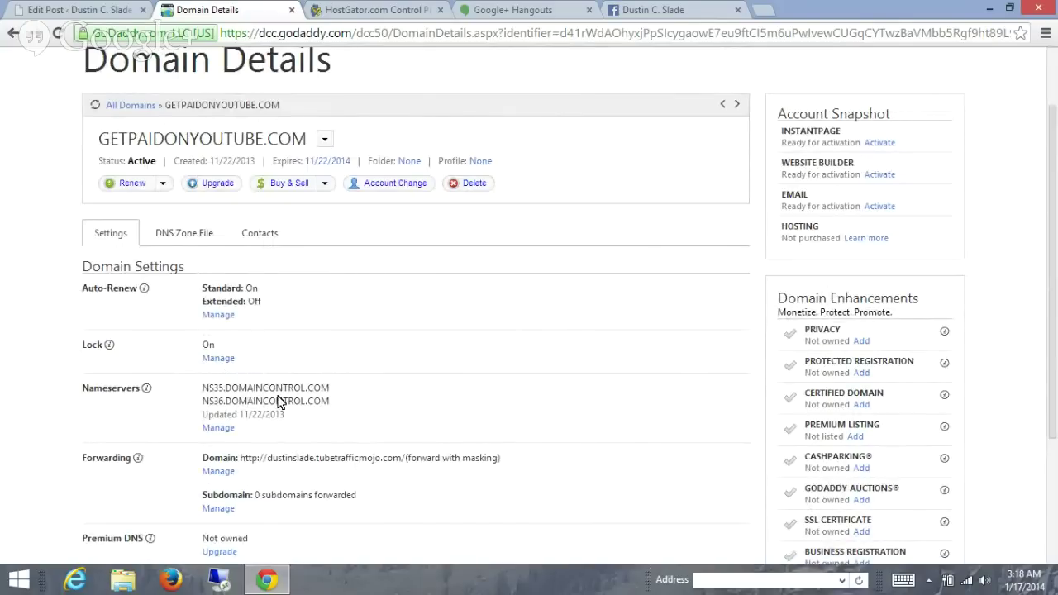
- Check the NS35/NS36.DOMAINCONTROL.COM nameservers, then return to the HostGator Control Panel tab
mouse_move(208, 386)
mouse_down()
mouse_move(330, 404)
mouse_move(203, 394)
mouse_up()
click(331, 404)
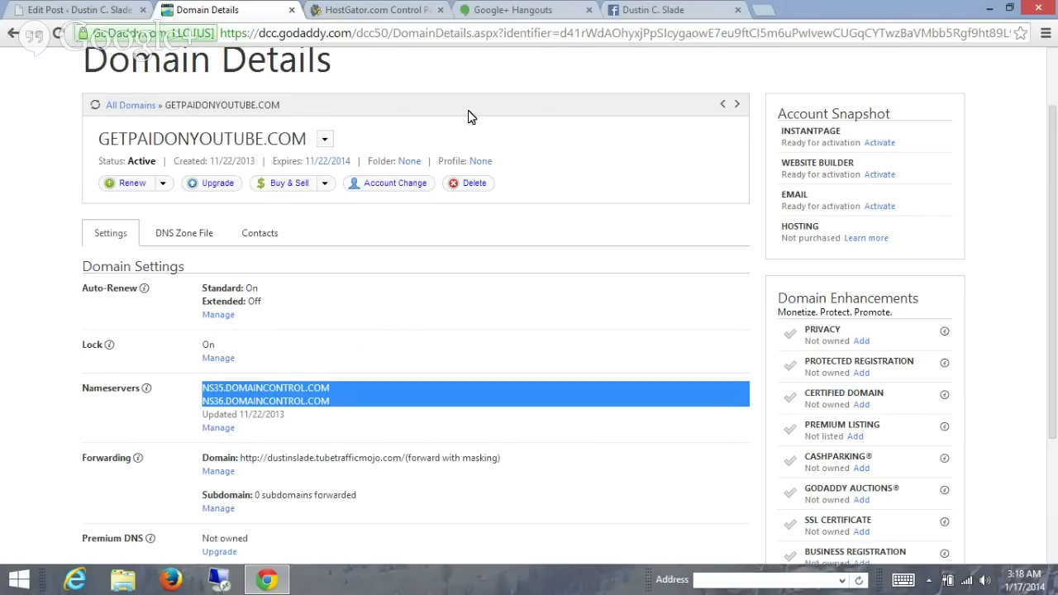
click(379, 14)
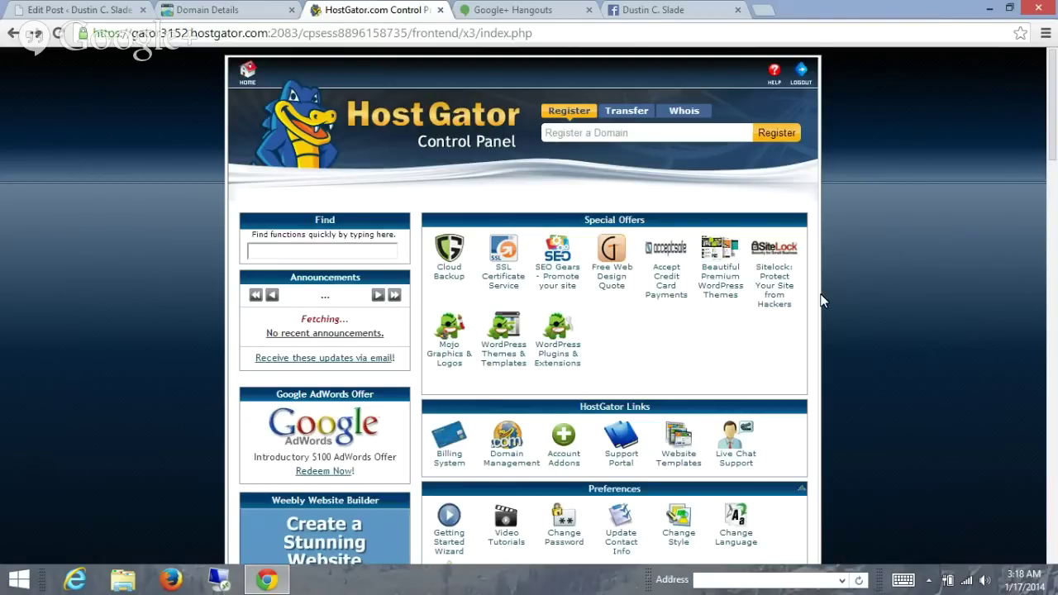
scroll(822, 300, down, 15)
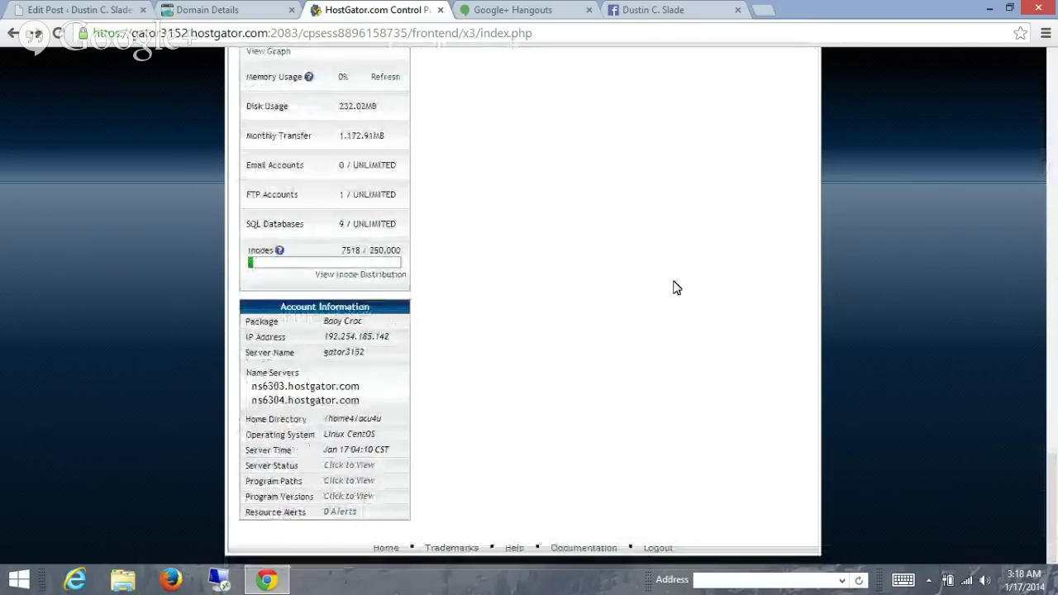
scroll(508, 557, up, 10)
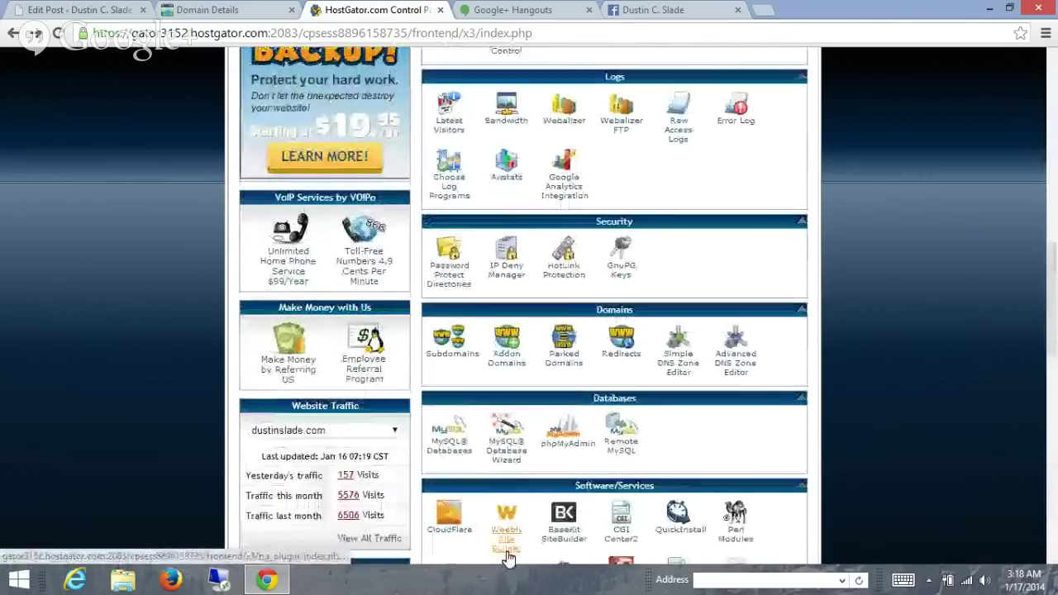
scroll(508, 559, up, 1)
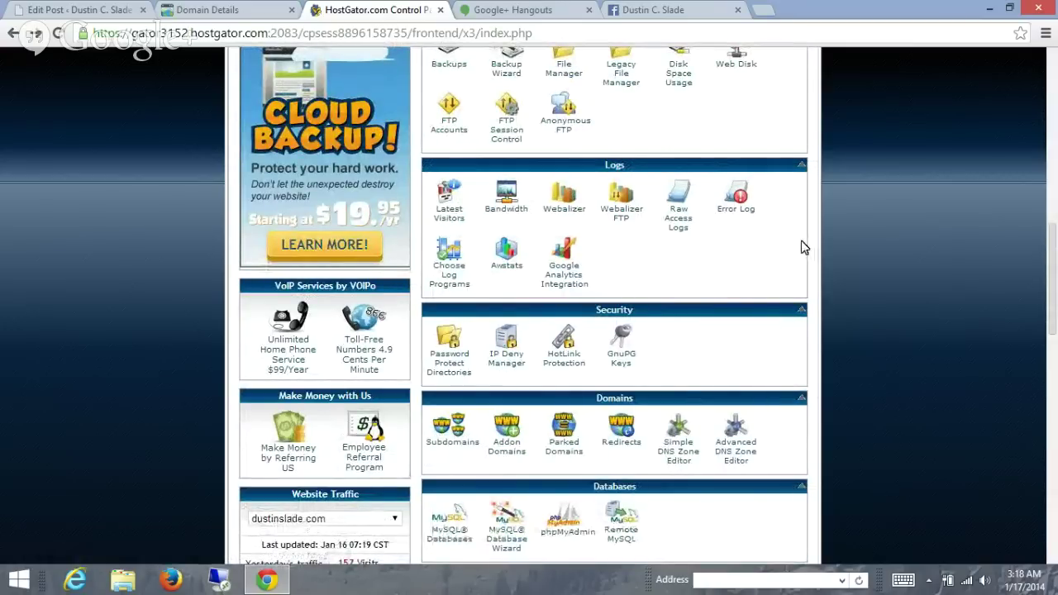
scroll(800, 245, down, 1)
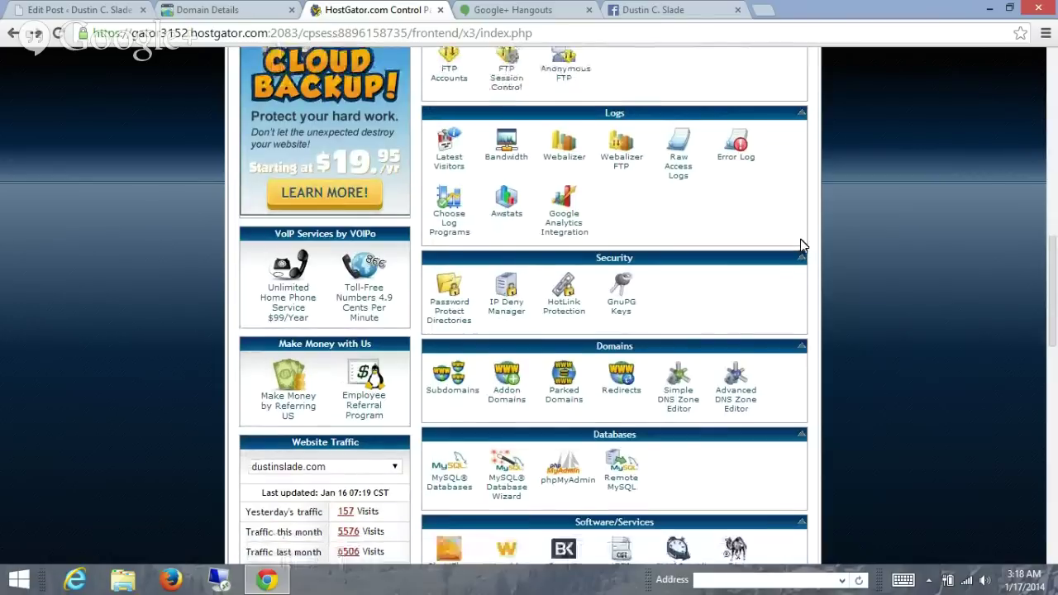
scroll(800, 239, down, 1)
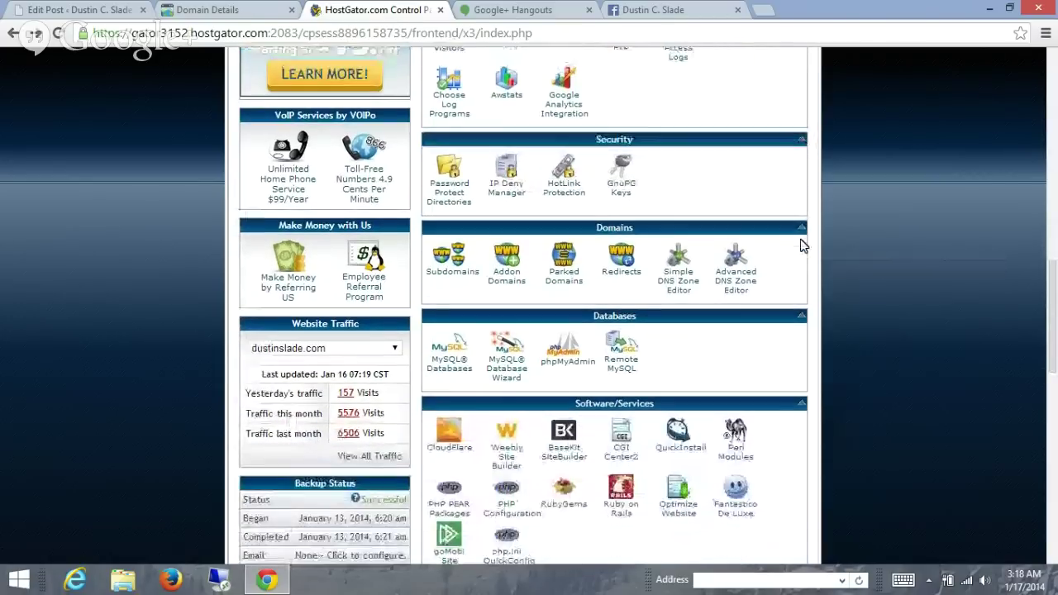
scroll(802, 246, down, 3)
scroll(800, 246, down, 3)
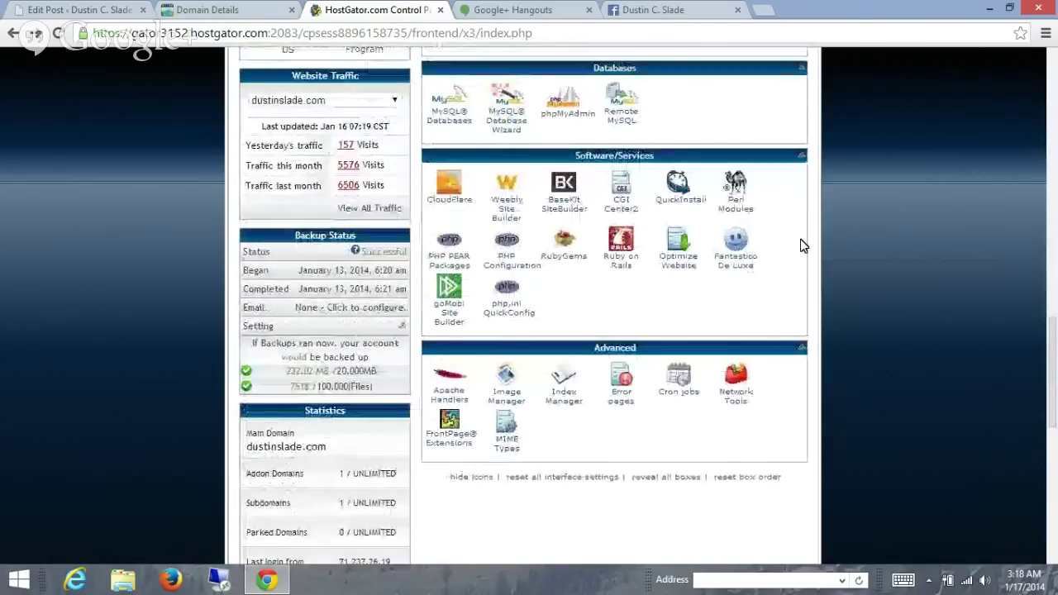
scroll(800, 239, down, 5)
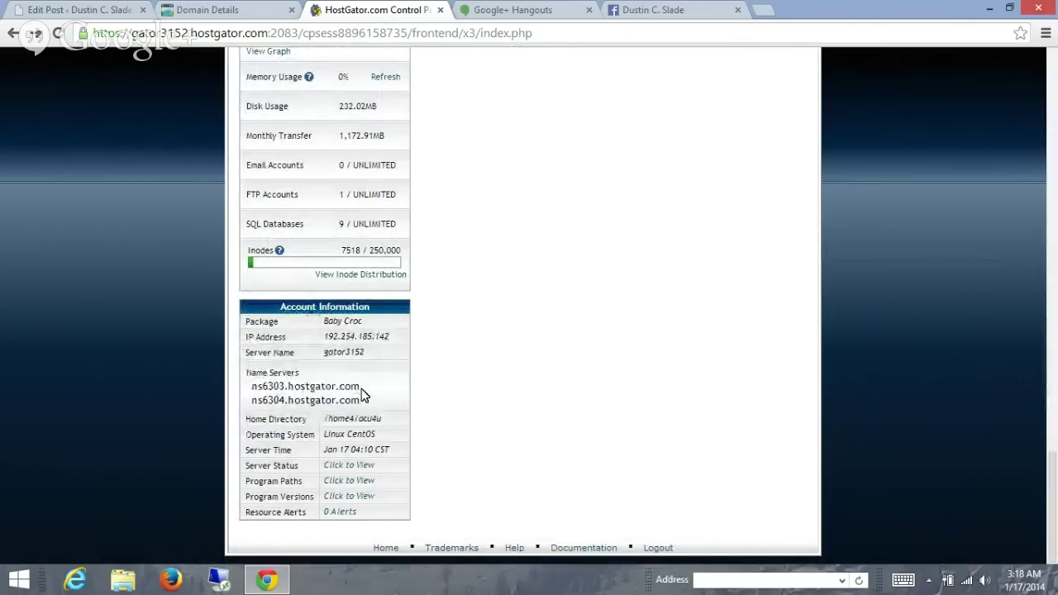
drag(360, 387, 251, 388)
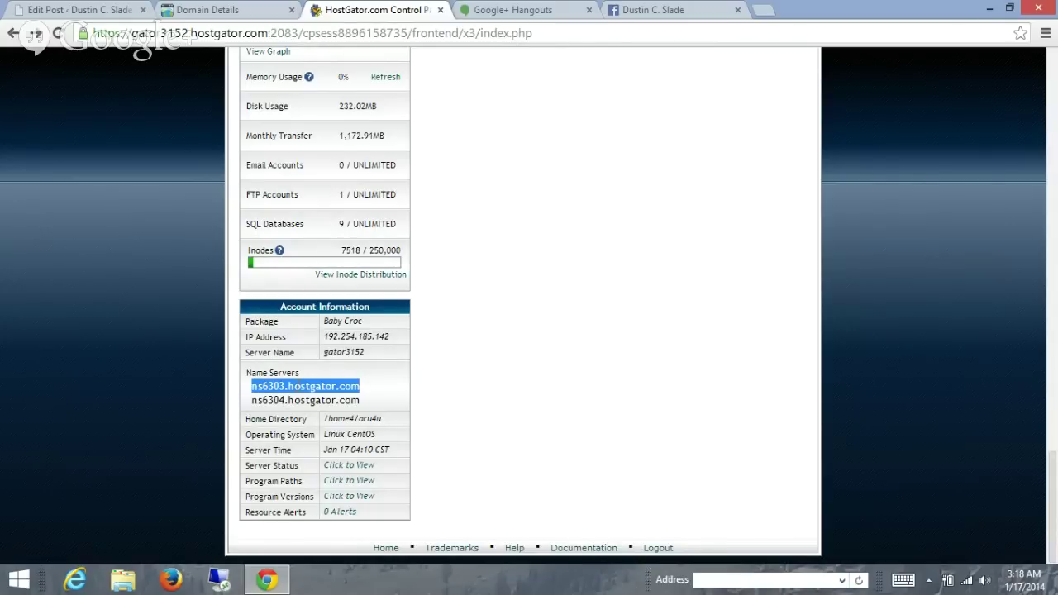
drag(253, 386, 493, 365)
scroll(493, 368, up, 6)
scroll(493, 372, up, 5)
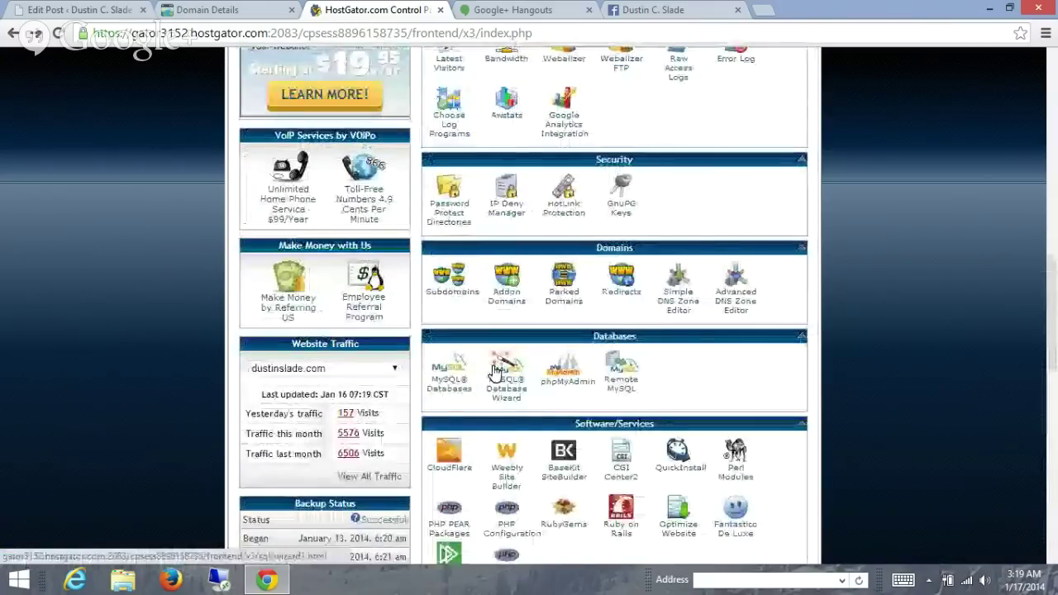
- On the Addon Domains page, enter getpaidonyoutube.com so username and document root auto-fill
click(507, 367)
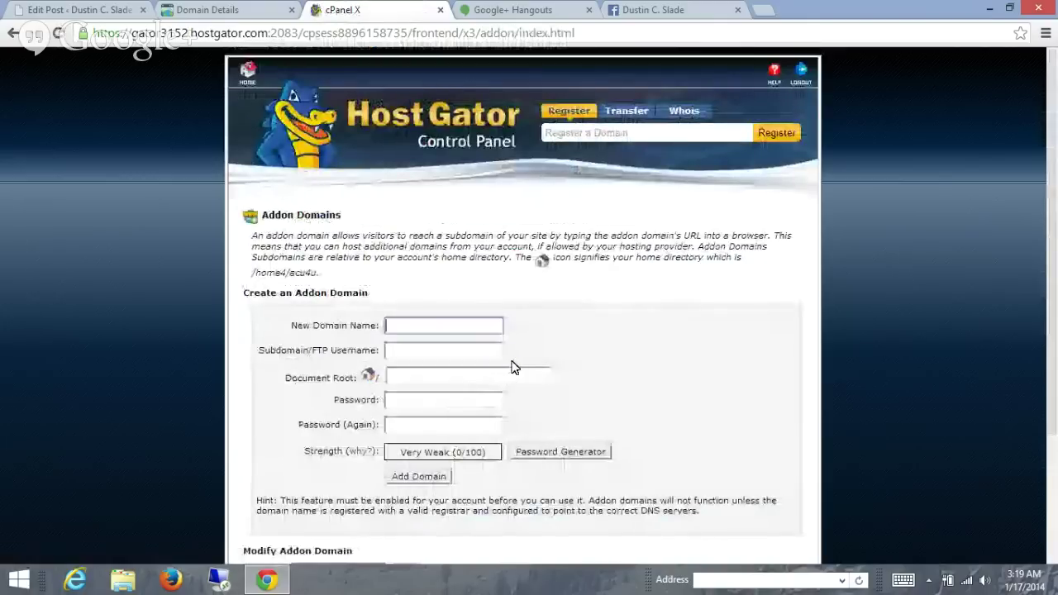
scroll(591, 310, down, 3)
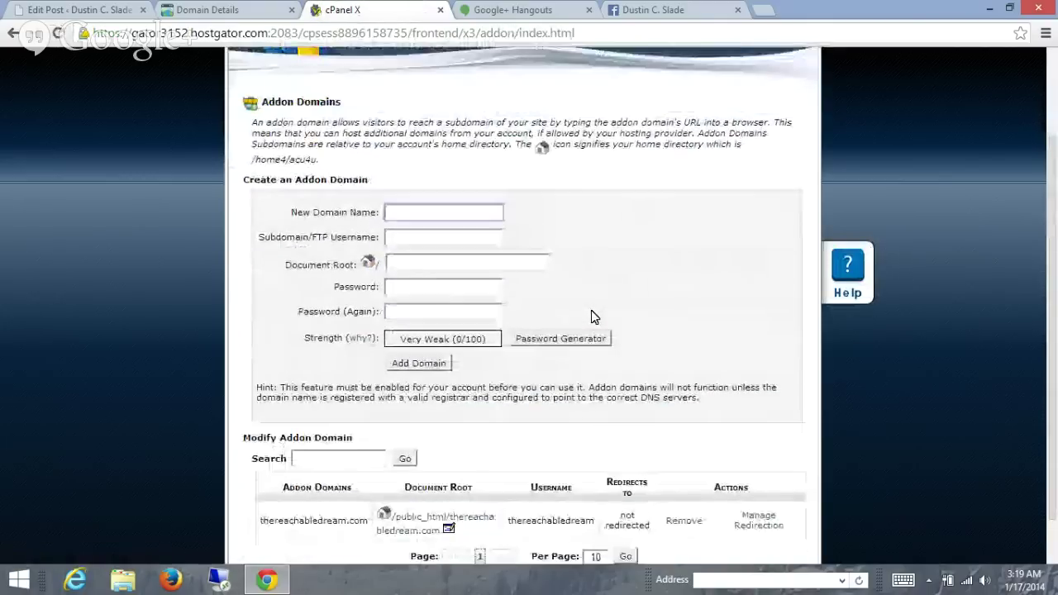
scroll(594, 316, down, 1)
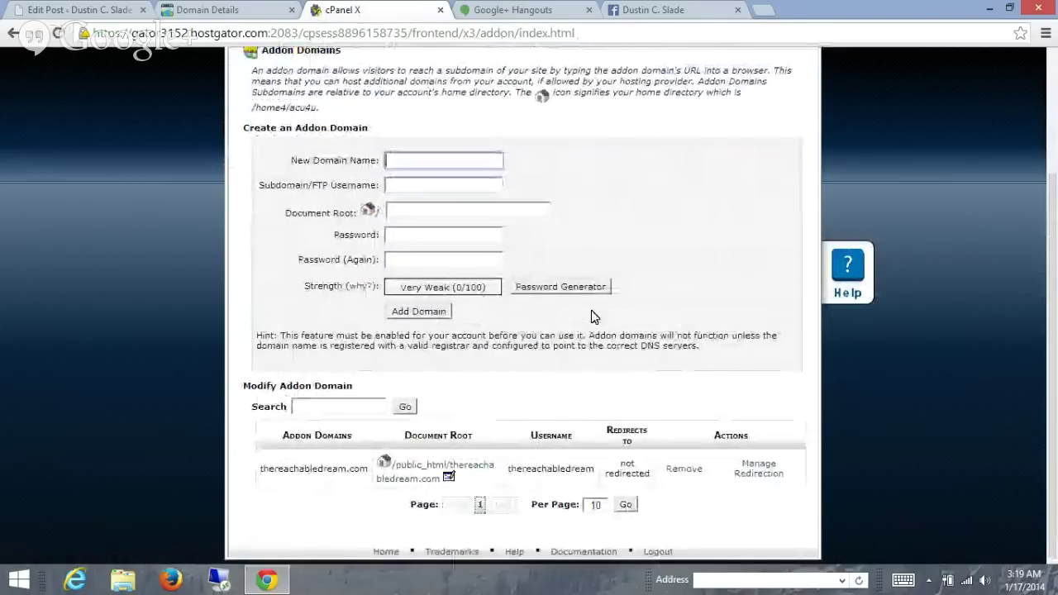
scroll(594, 317, up, 4)
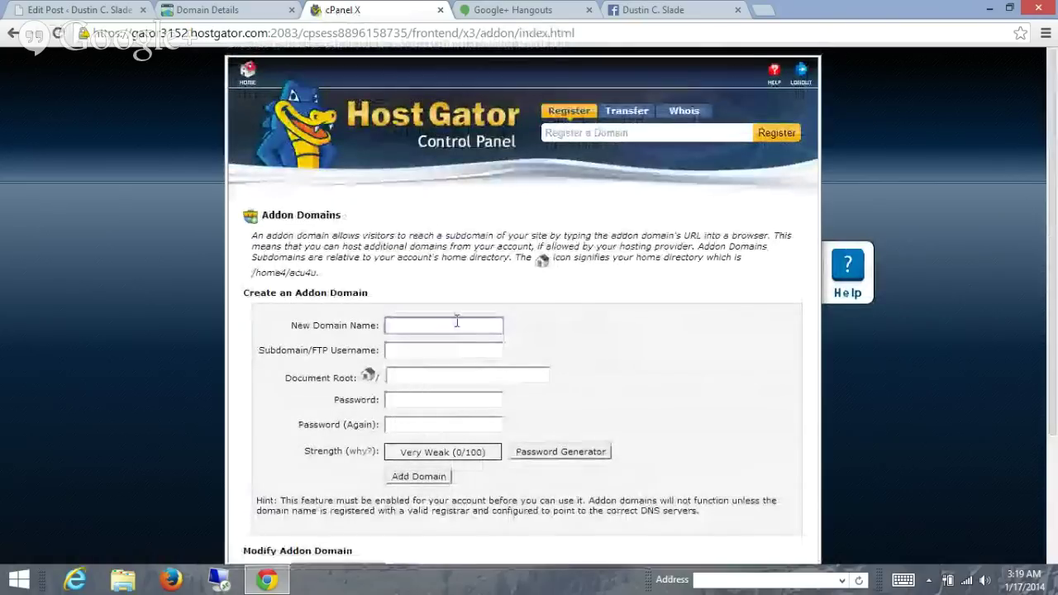
click(456, 322)
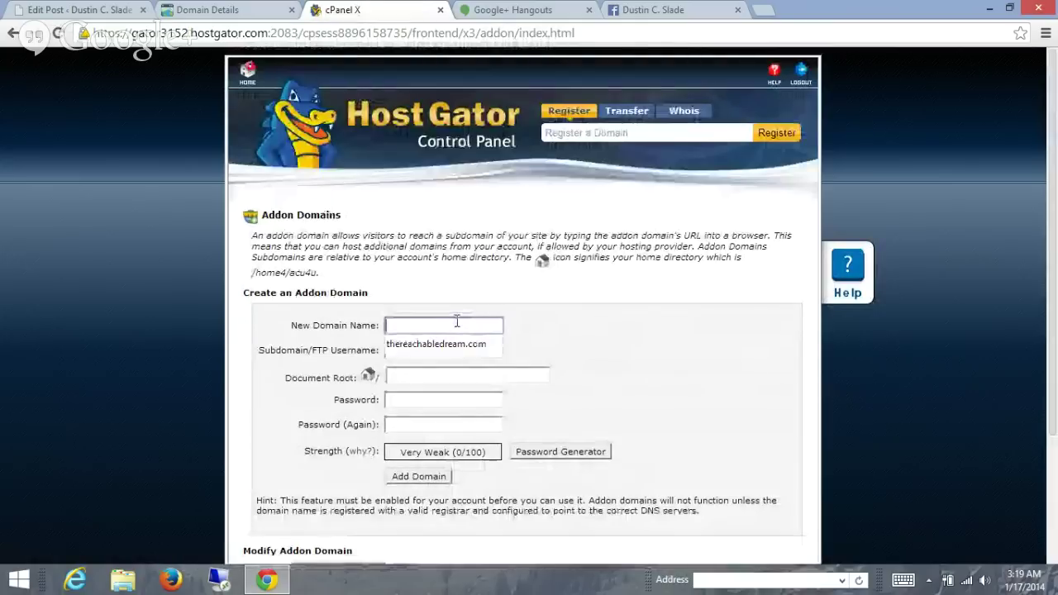
text(get)
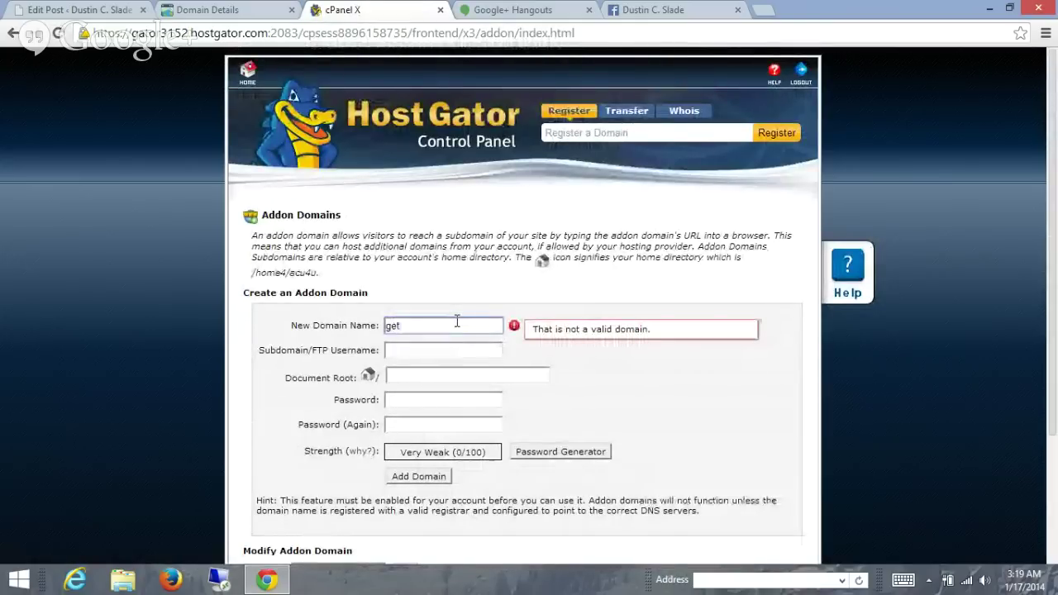
text(paidonyoutube.com)
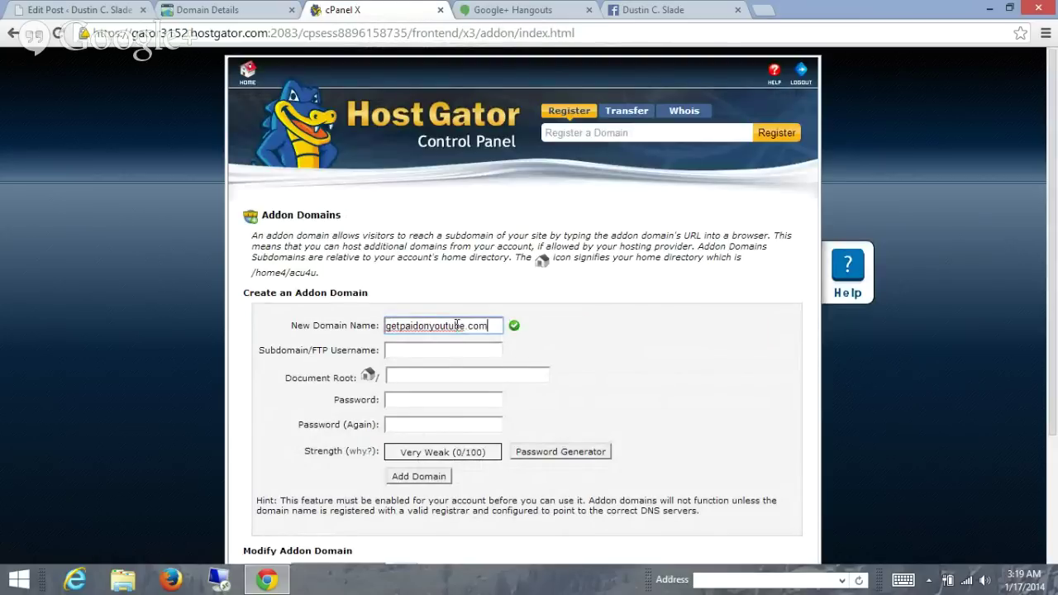
key(Tab)
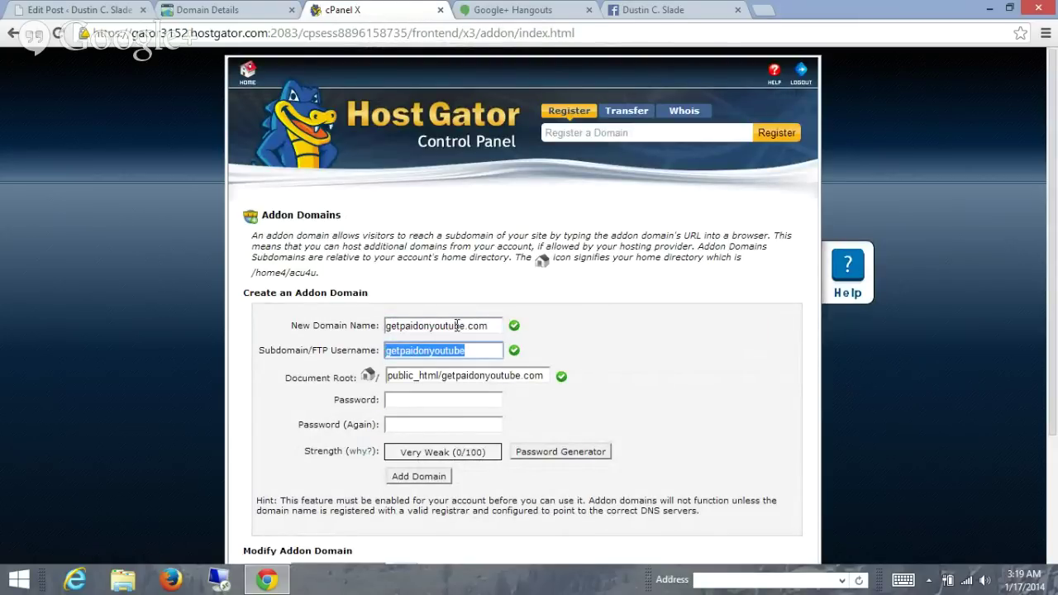
double_click(489, 331)
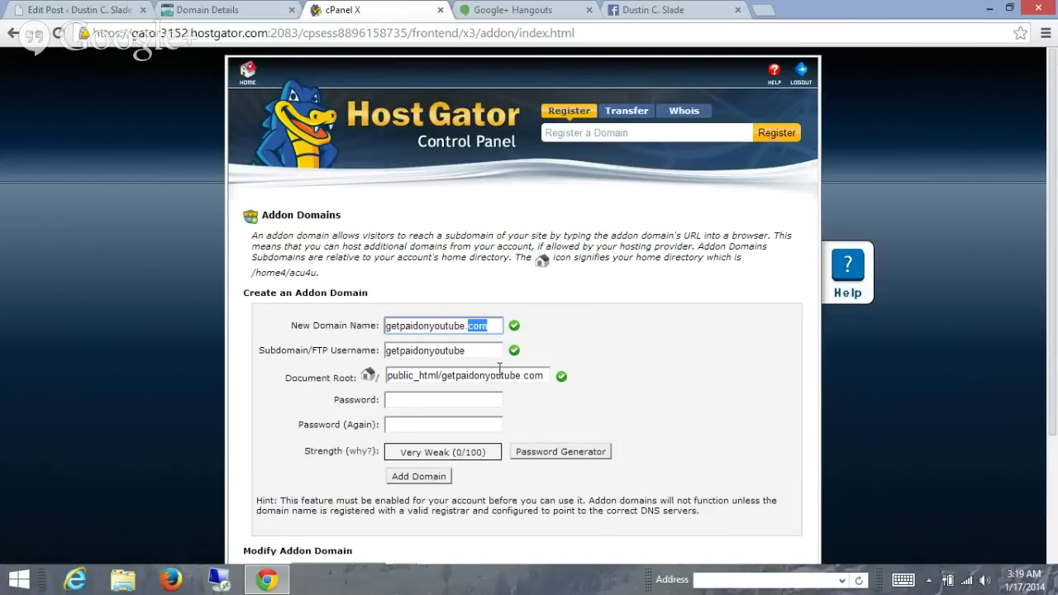
- Type the addon domain password and a matching confirmation, rated OK (44/100)
click(476, 398)
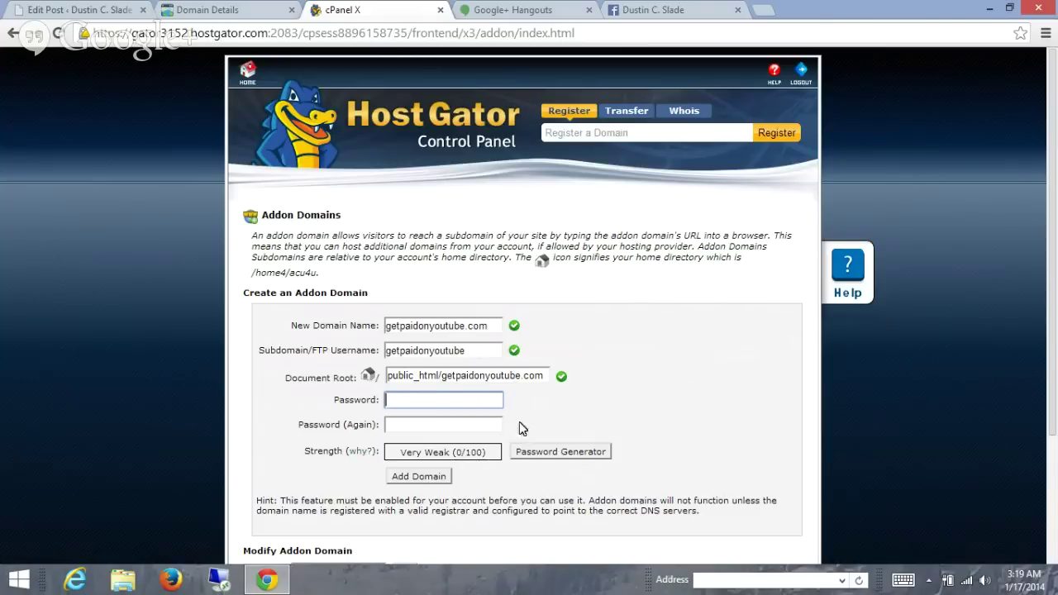
text(•••••••)
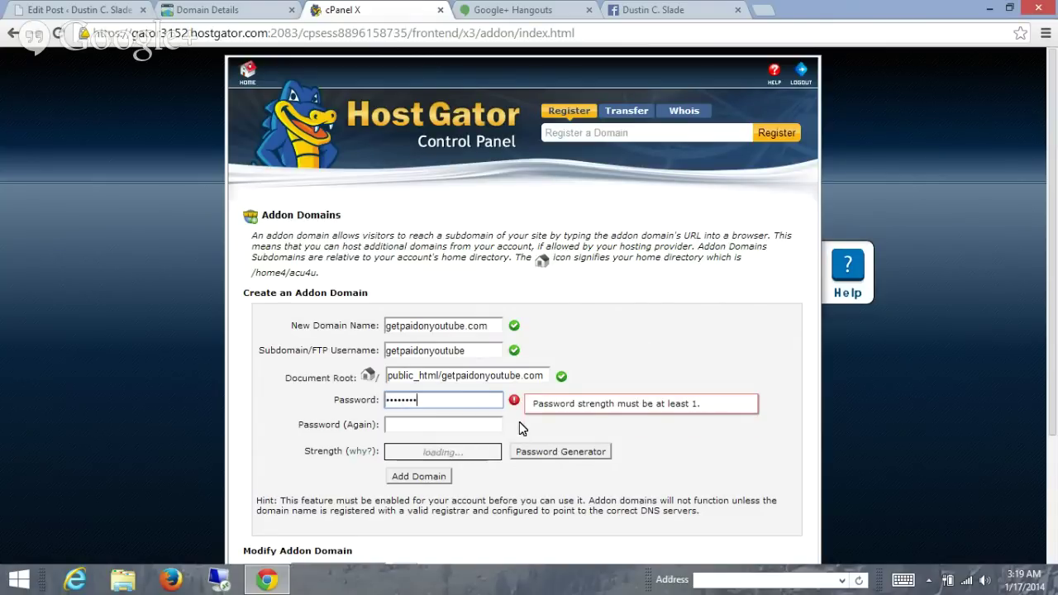
key(BackSpace)
key(BackSpace)
key(BackSpace)
key(BackSpace)
key(BackSpace)
key(BackSpace)
key(BackSpace)
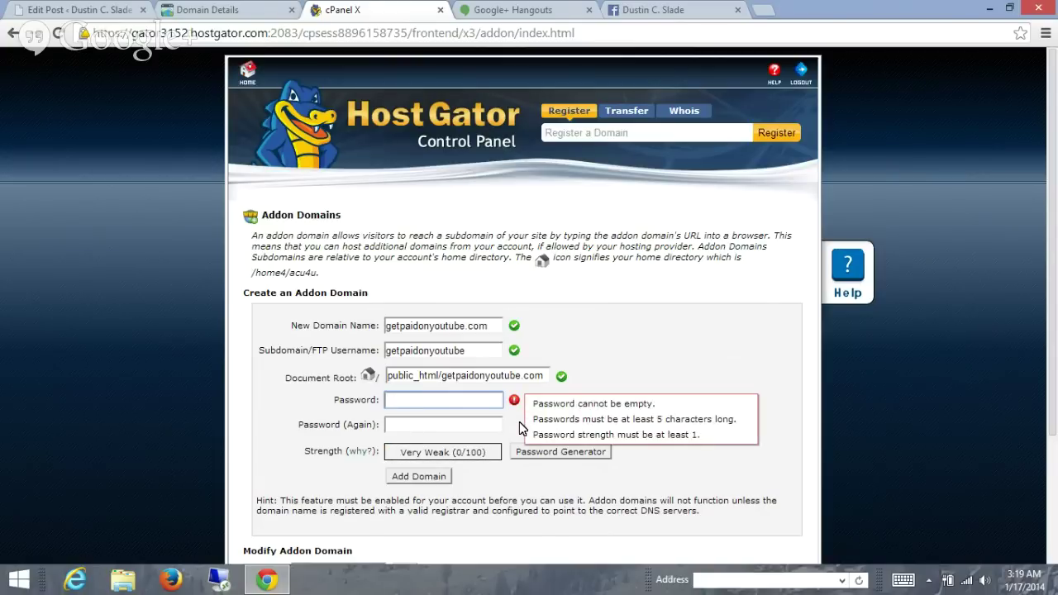
text(••••••)
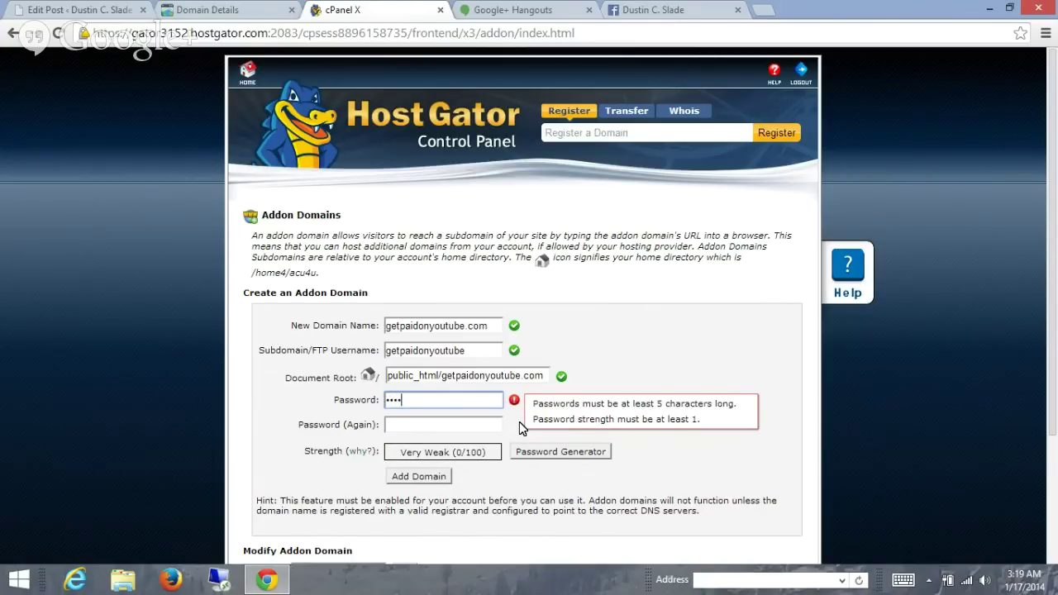
text(•)
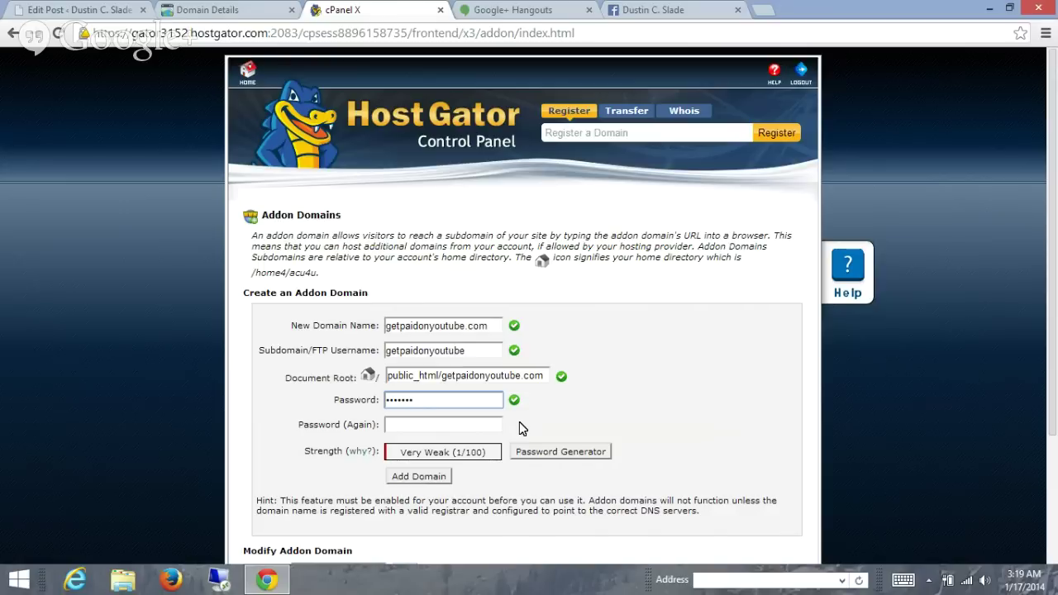
text(••••)
key(Tab)
text(••)
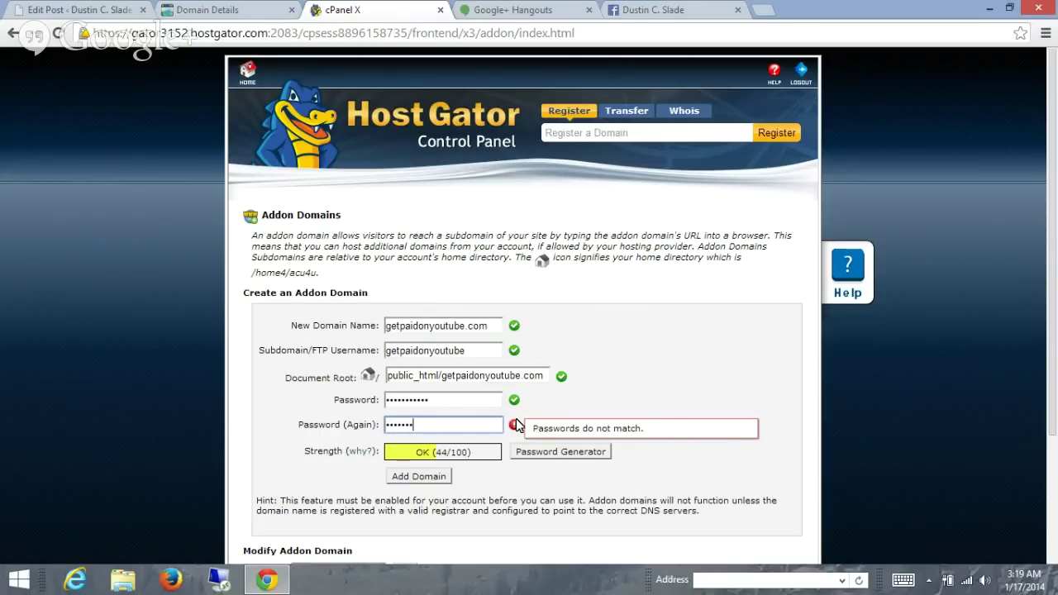
text(•••)
- Submit Add Domain to create getpaidonyoutube.com and its FTP account getpaidonyoutube
click(444, 479)
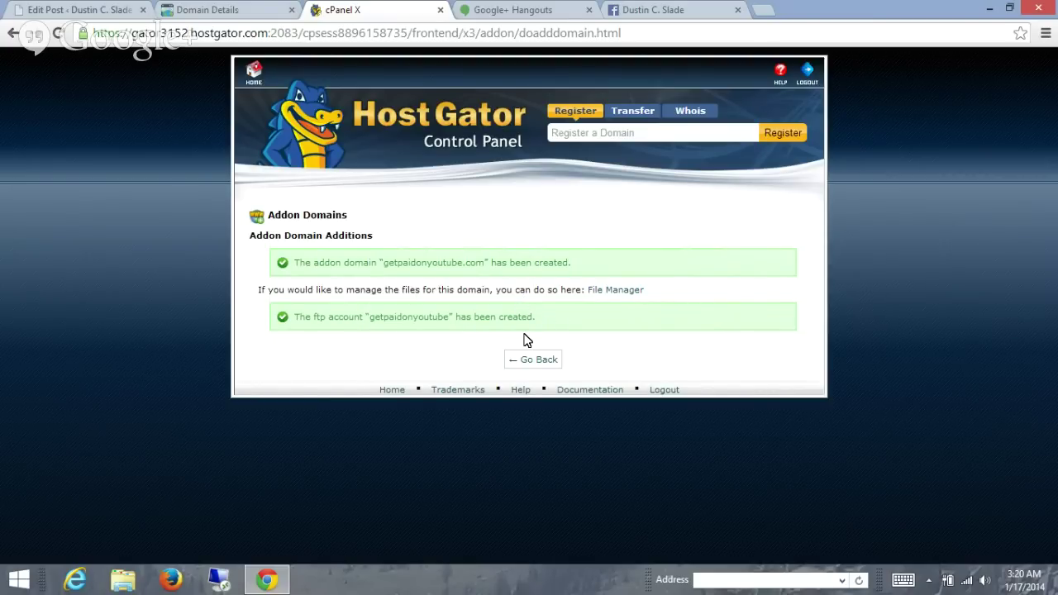
- Go back from the confirmation page to the HostGator cPanel home page
click(533, 361)
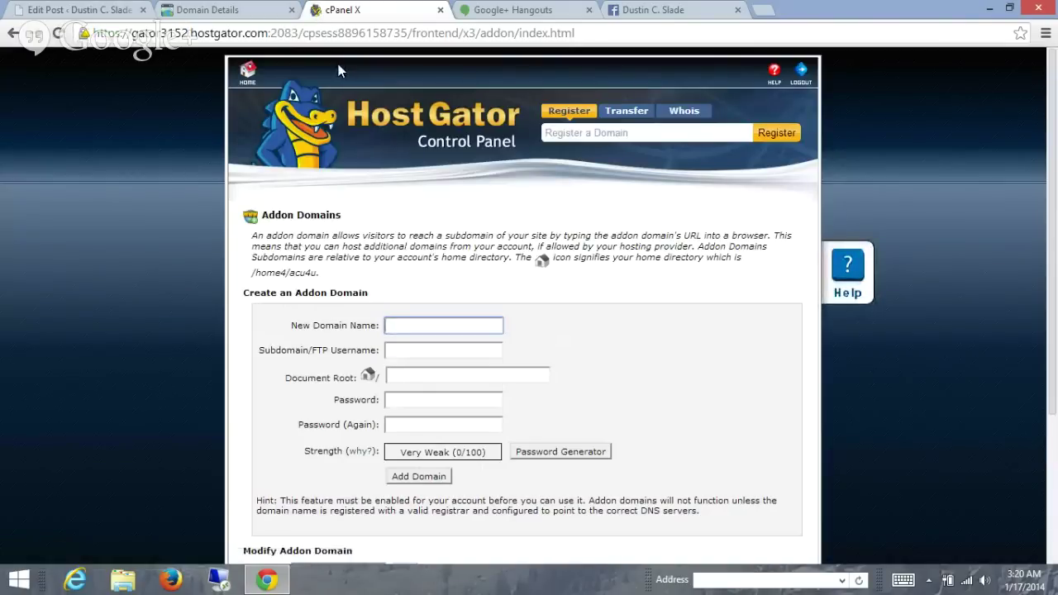
click(247, 73)
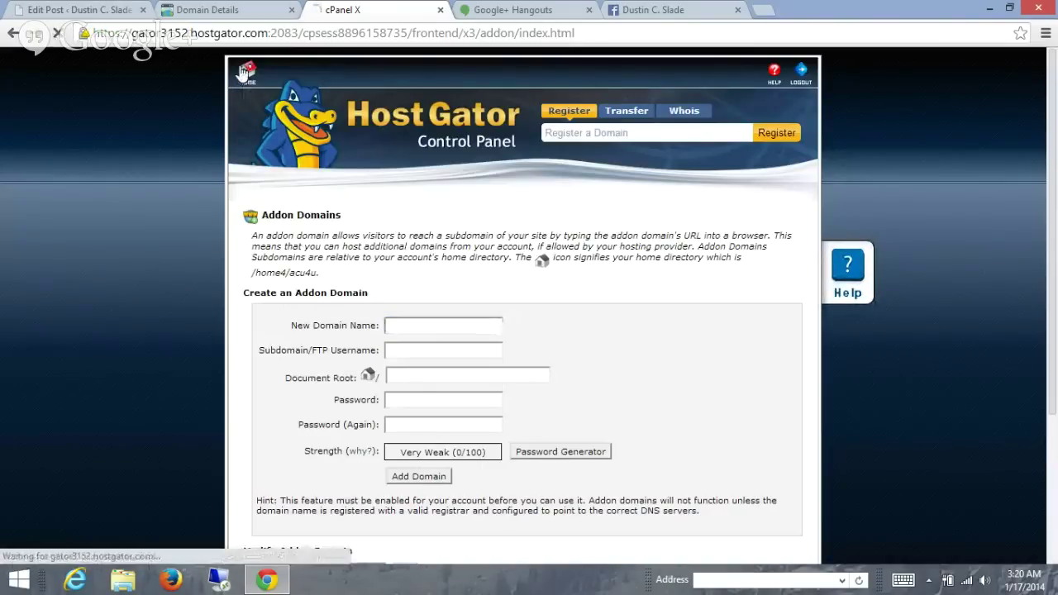
click(234, 12)
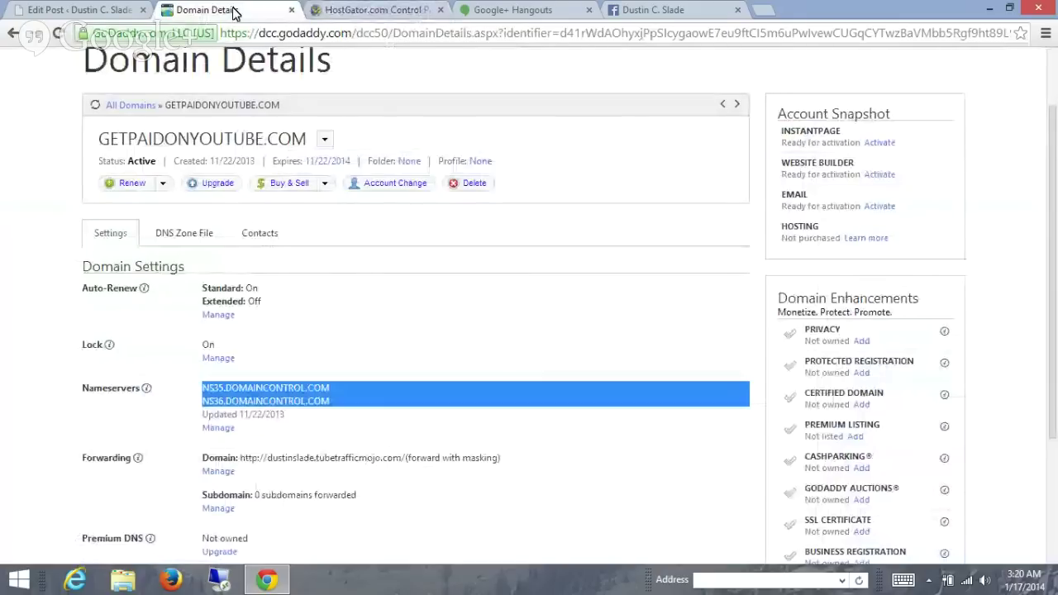
click(347, 8)
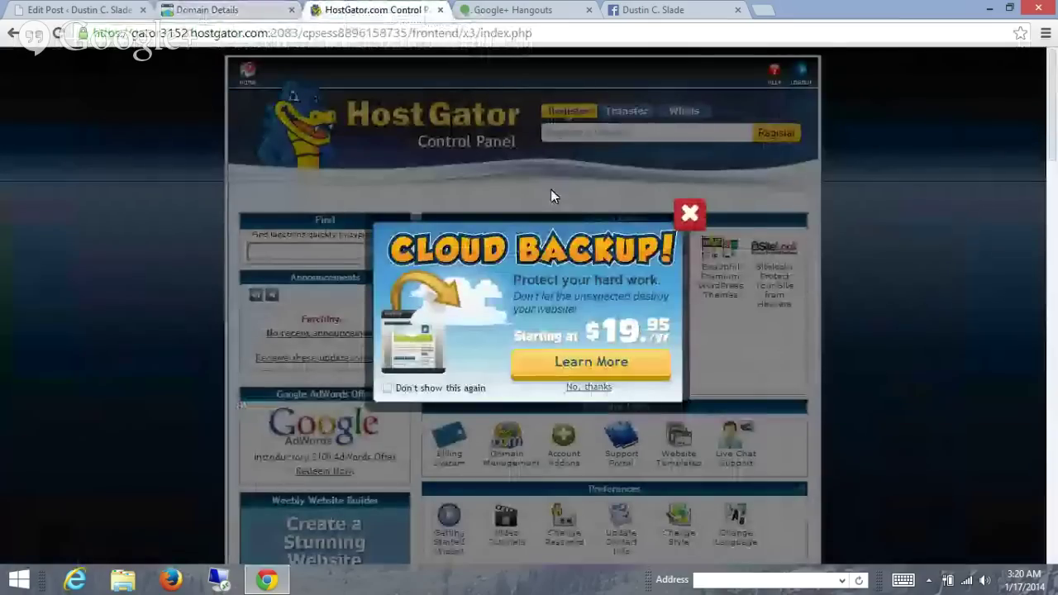
- Dismiss the Cloud Backup popup and select name server ns6303.hostgator.com in Account Information
click(690, 213)
scroll(440, 328, down, 6)
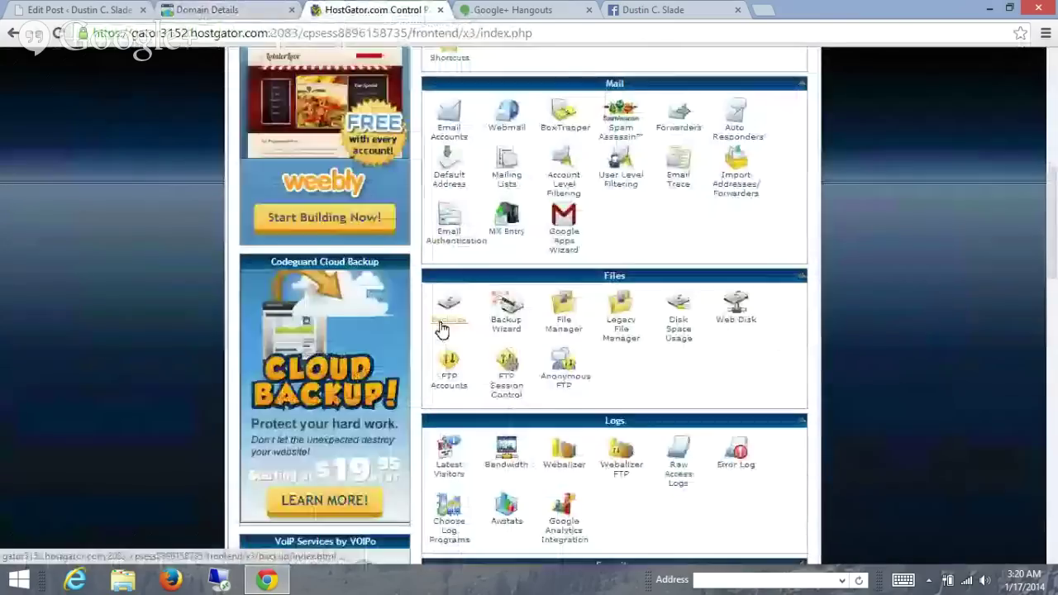
scroll(441, 328, down, 10)
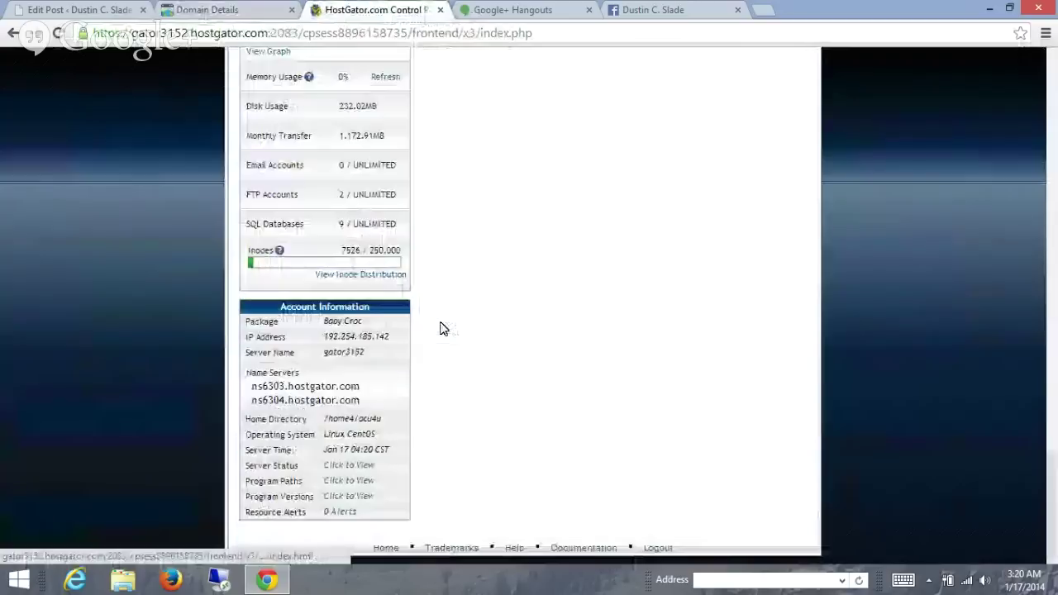
double_click(261, 386)
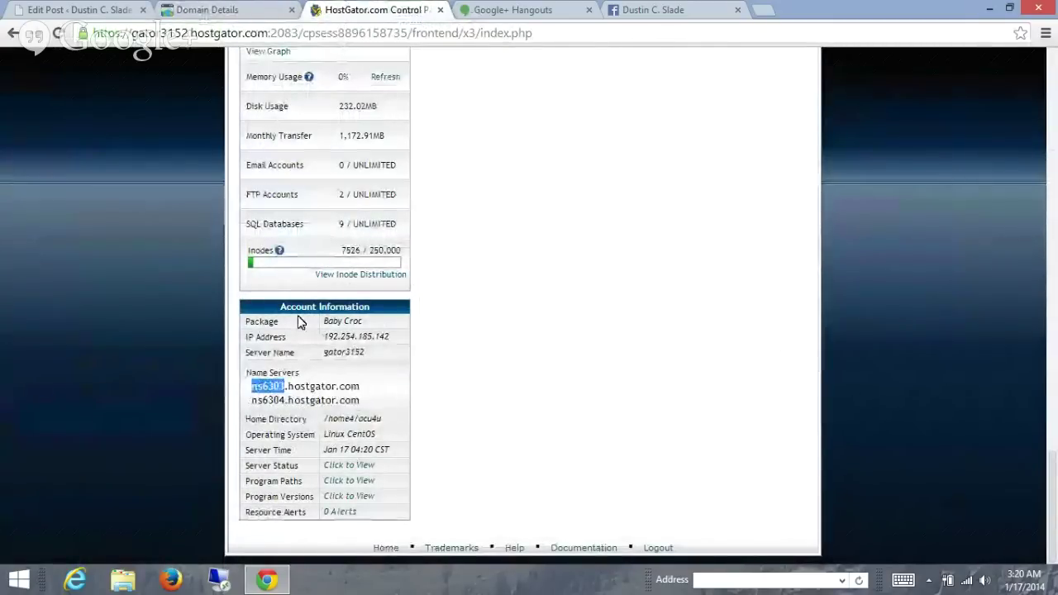
- Set getpaidonyoutube.com to custom nameservers ns6303.hostgator.com and ns6304.hostgator.com and save
click(259, 11)
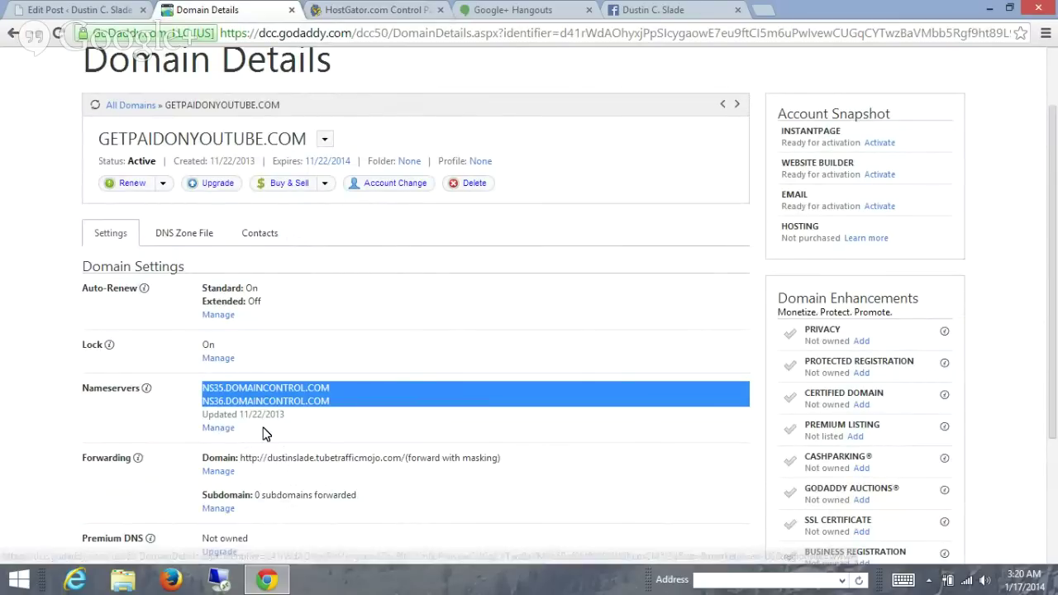
click(217, 429)
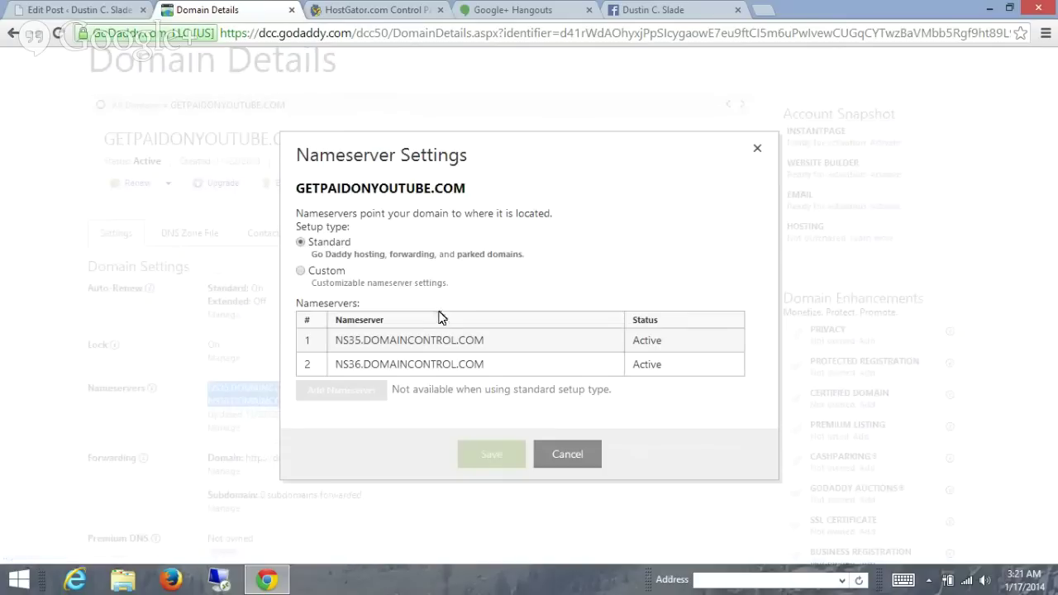
click(303, 271)
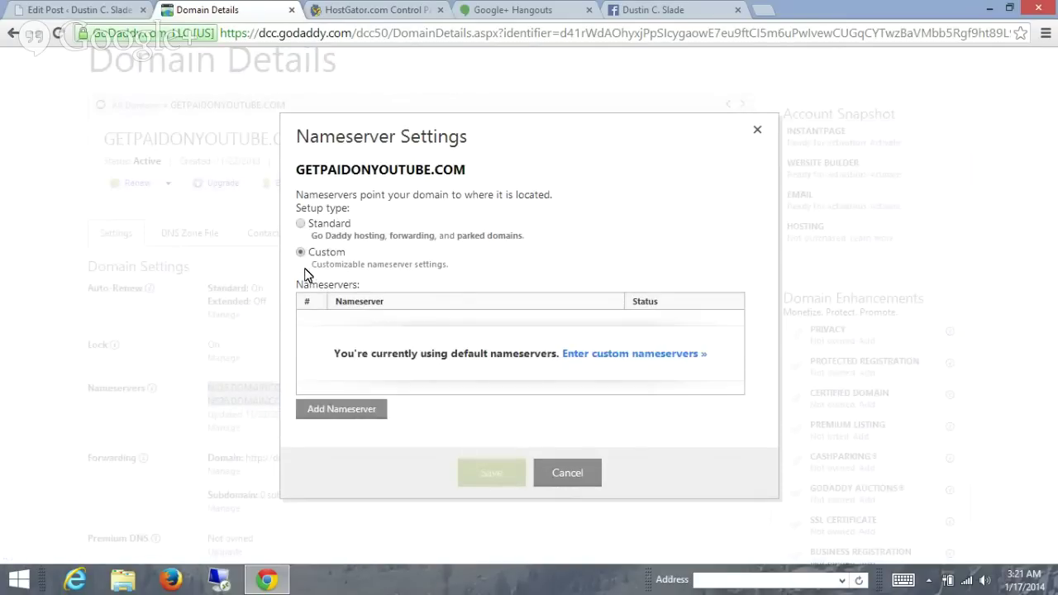
click(601, 357)
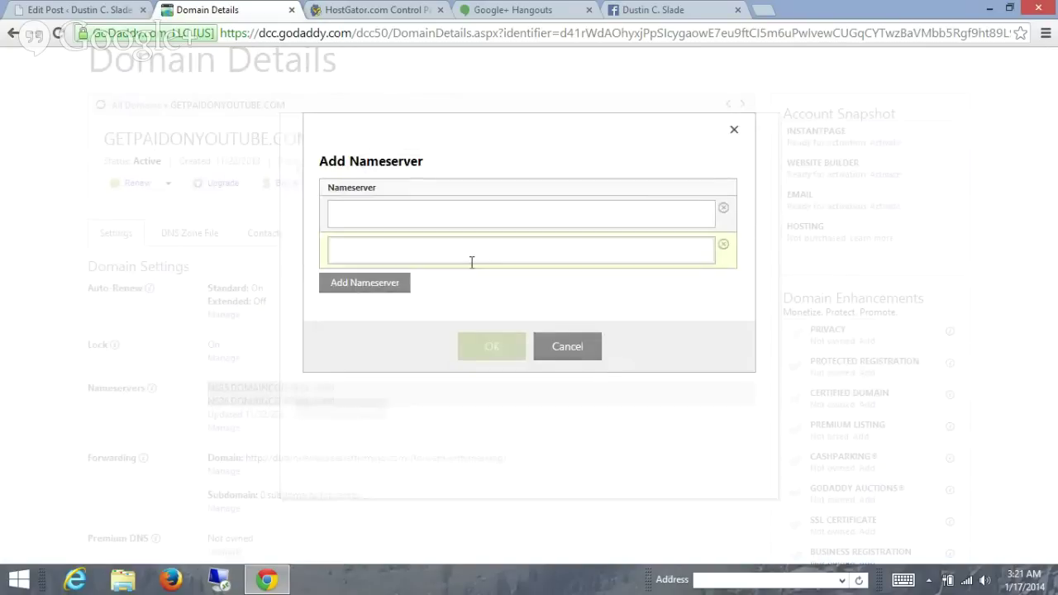
click(453, 212)
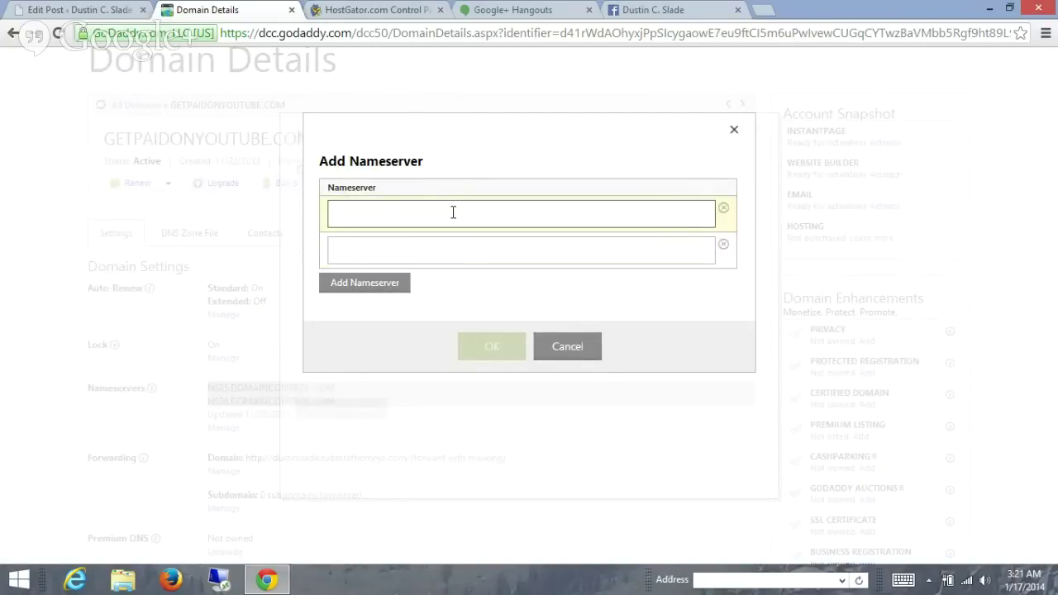
text(ns6303.hostgator.com)
click(449, 250)
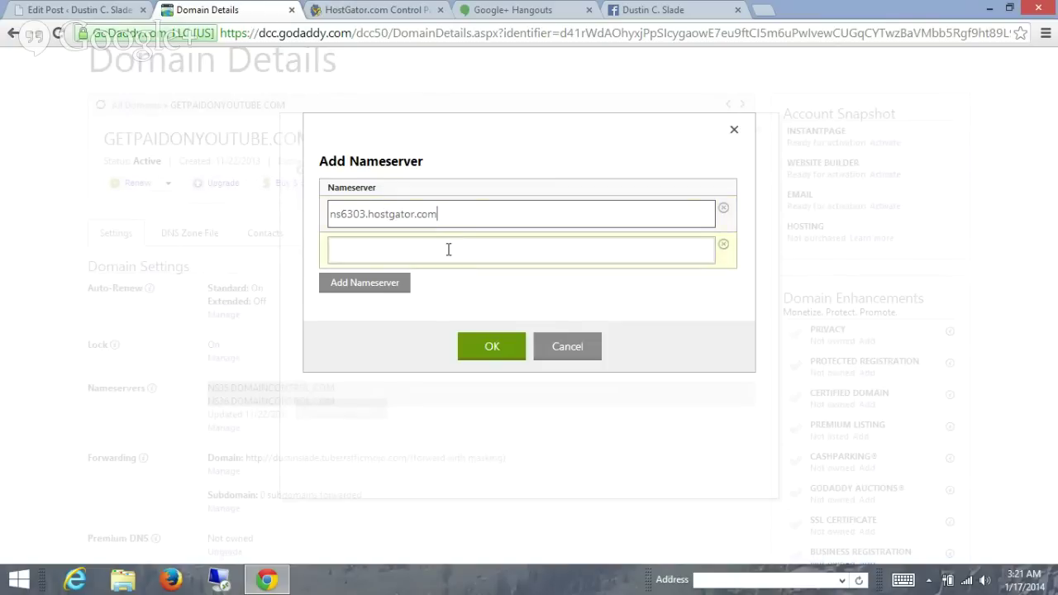
text(ns6303.hostgator.com)
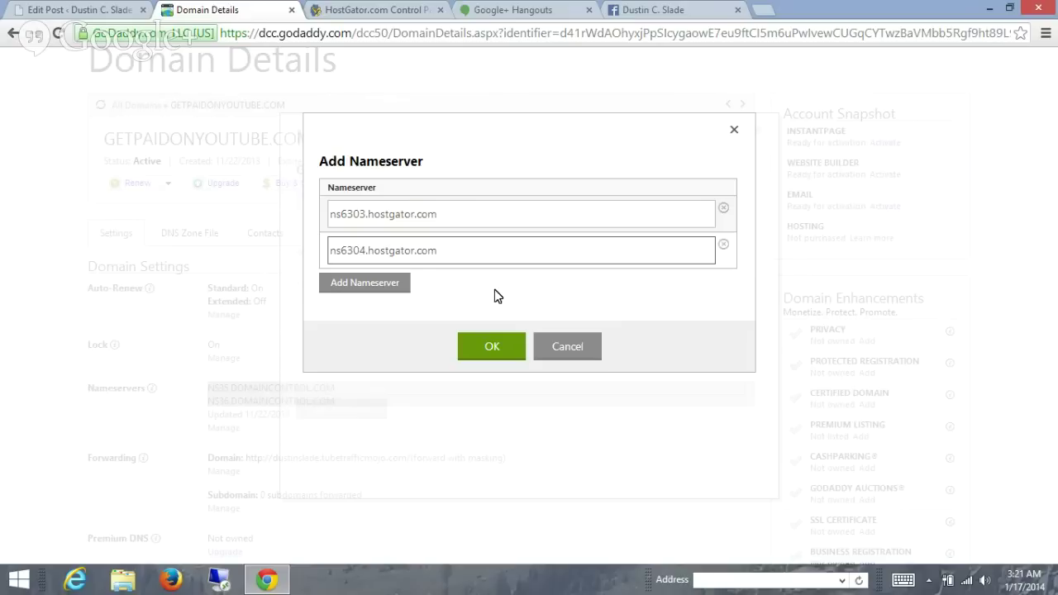
click(497, 347)
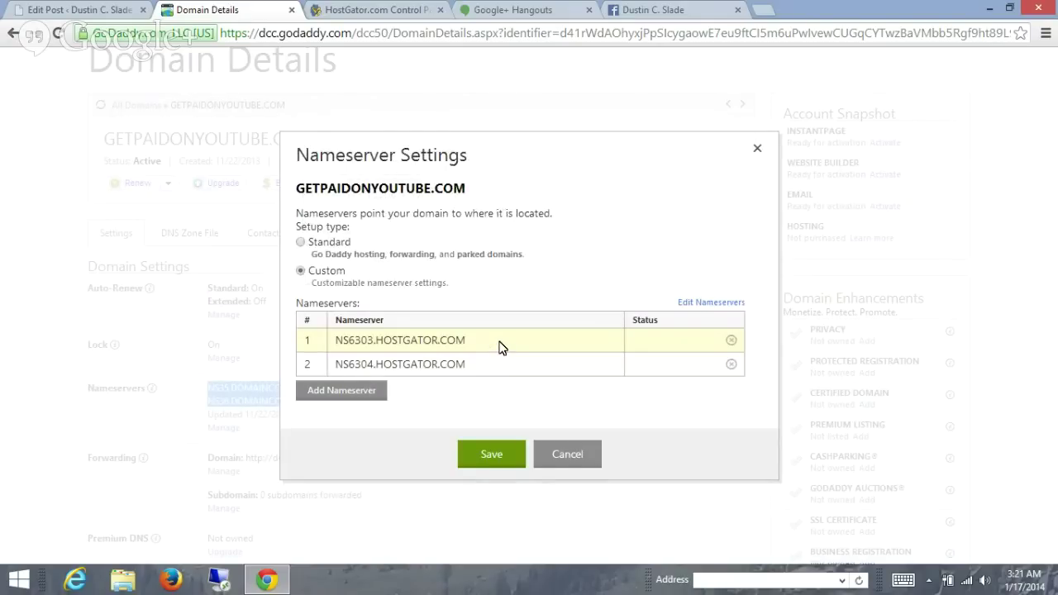
click(501, 452)
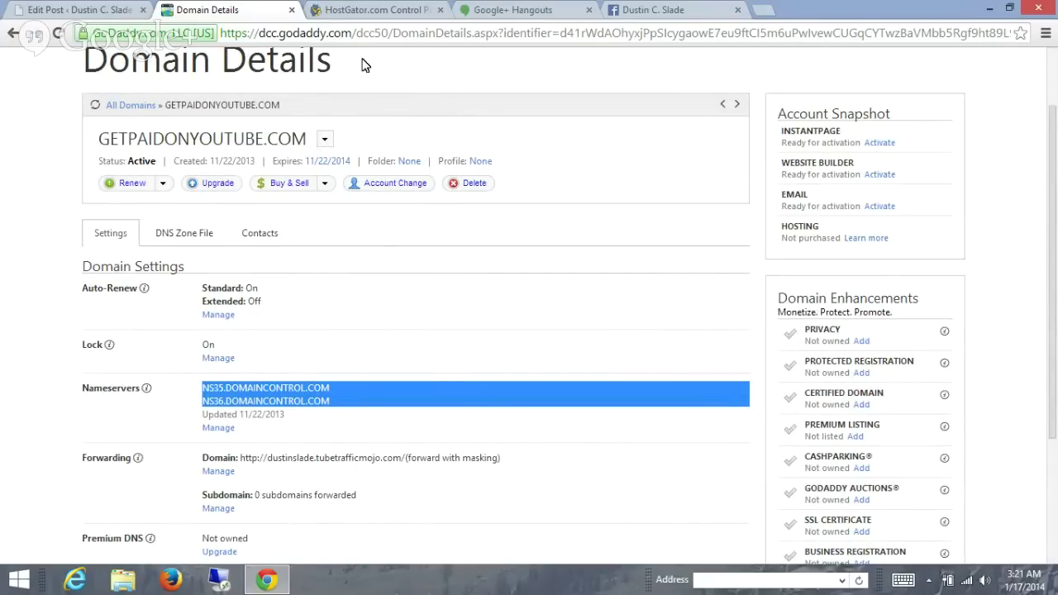
- Log out of the GoDaddy account from the account menu
scroll(368, 65, up, 2)
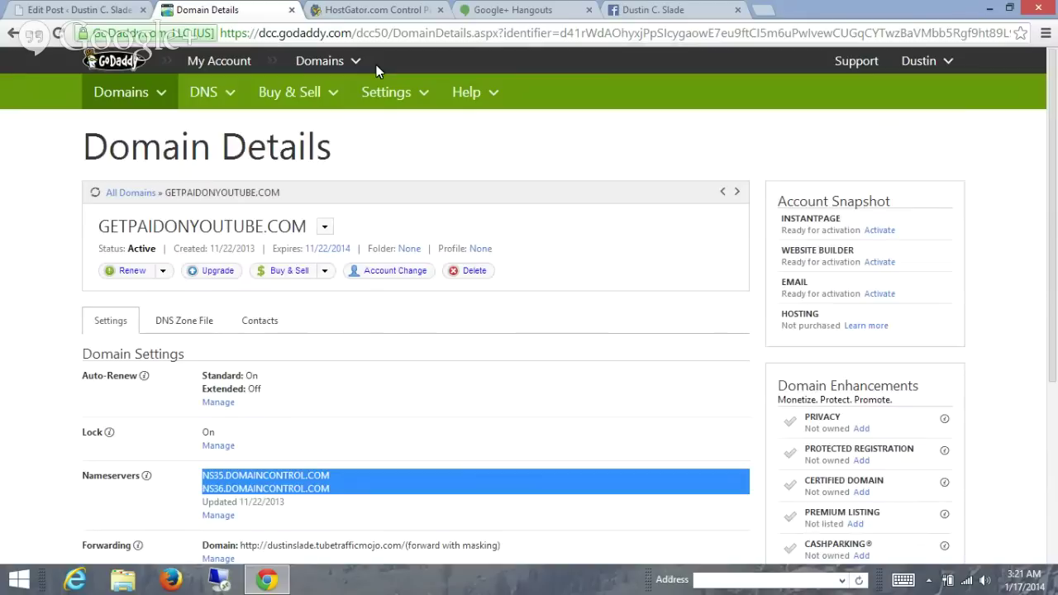
click(936, 68)
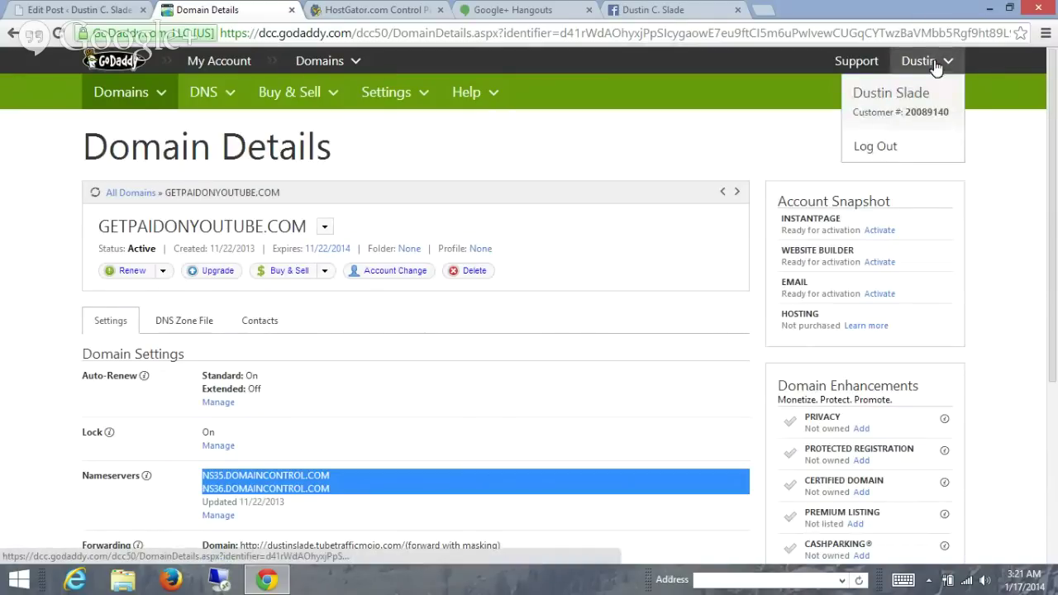
click(872, 148)
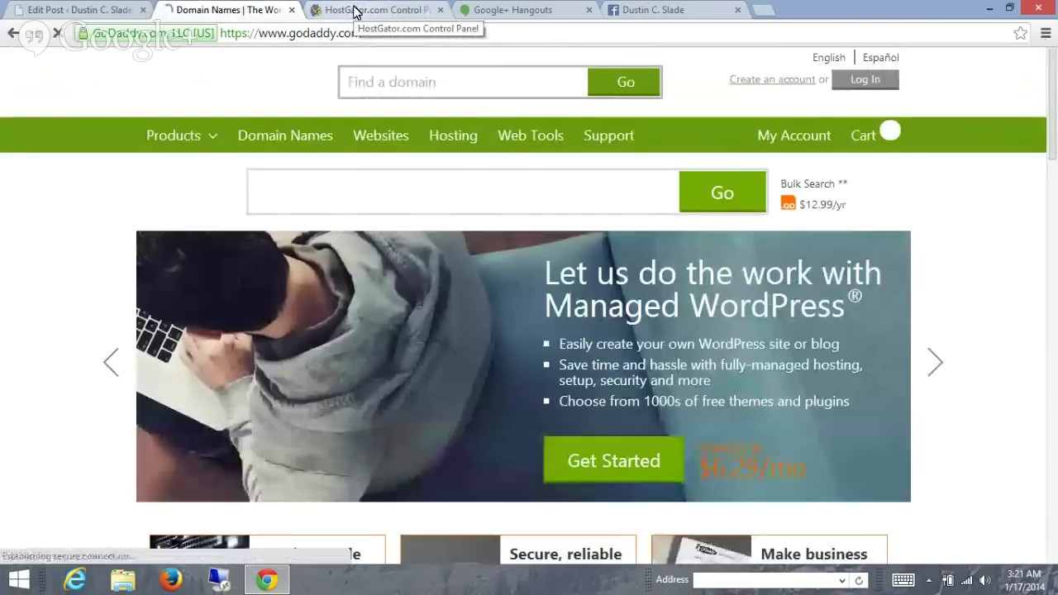
- Return to the HostGator control panel and find Fantastico De Luxe under Software/Services
click(354, 12)
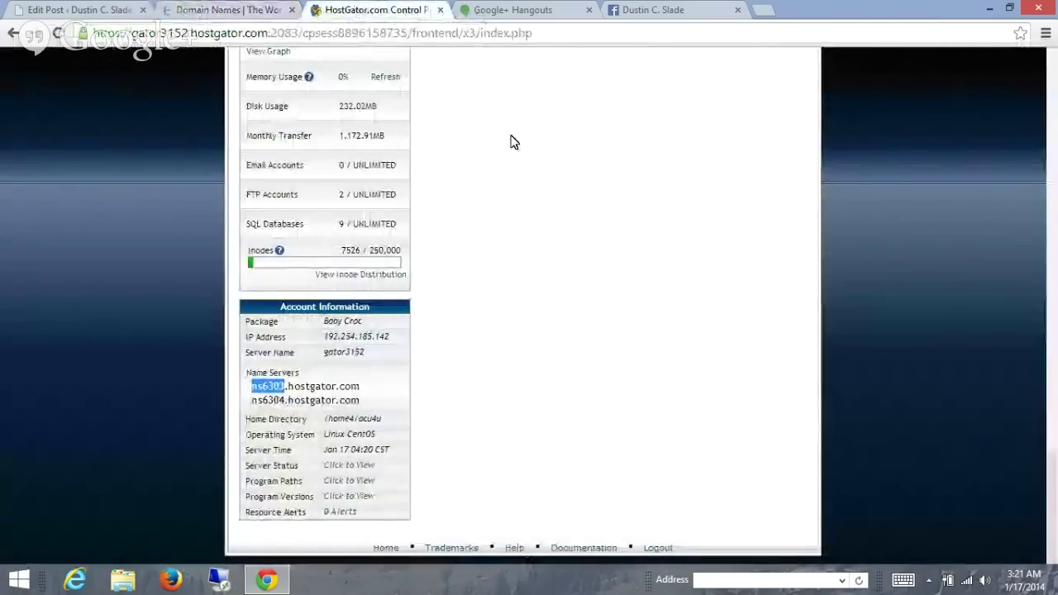
scroll(513, 143, up, 10)
scroll(513, 143, up, 5)
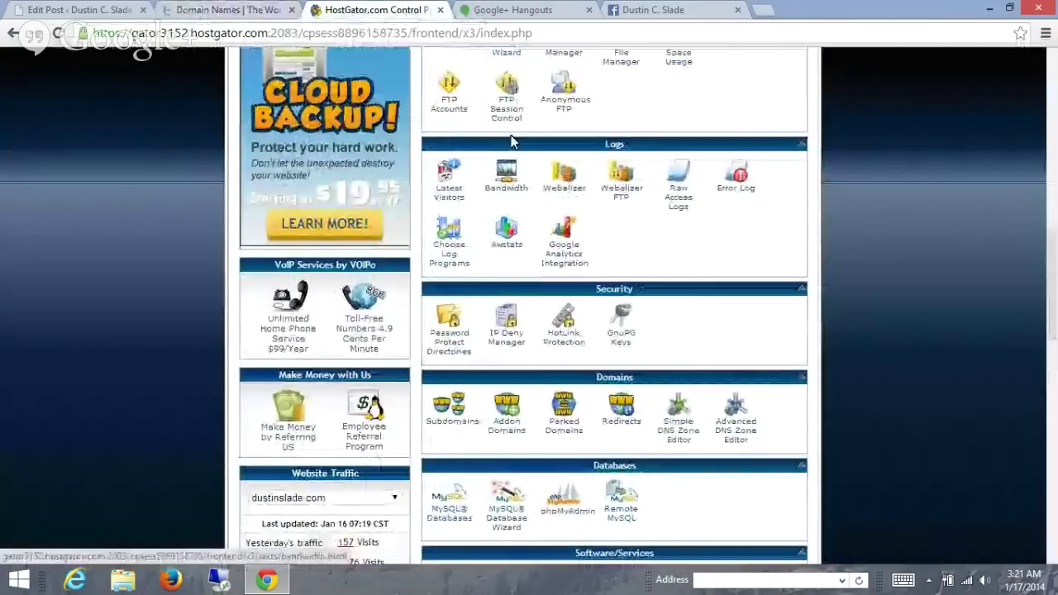
scroll(513, 142, up, 3)
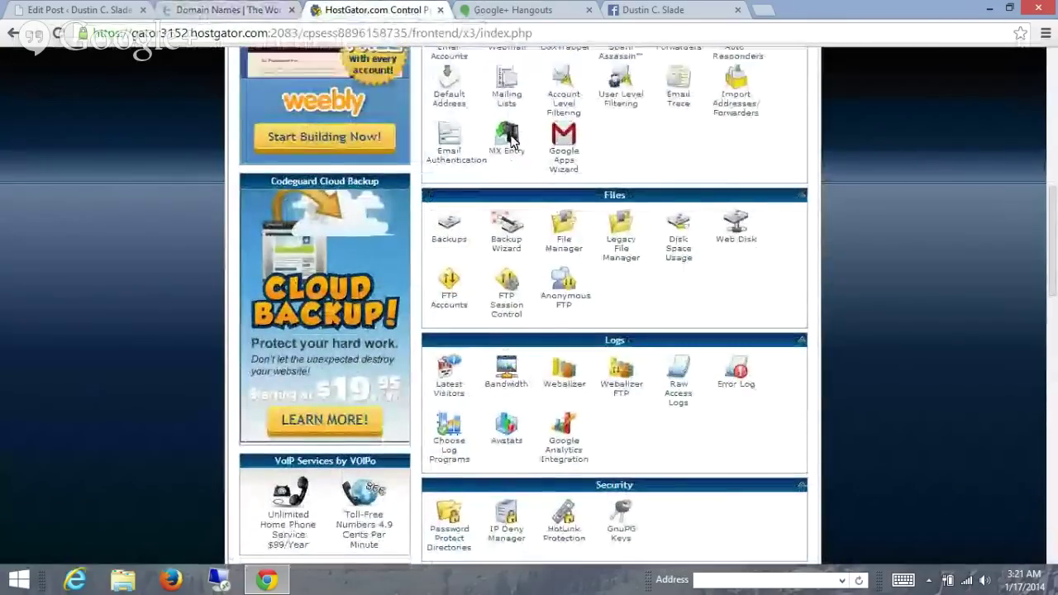
scroll(510, 134, up, 3)
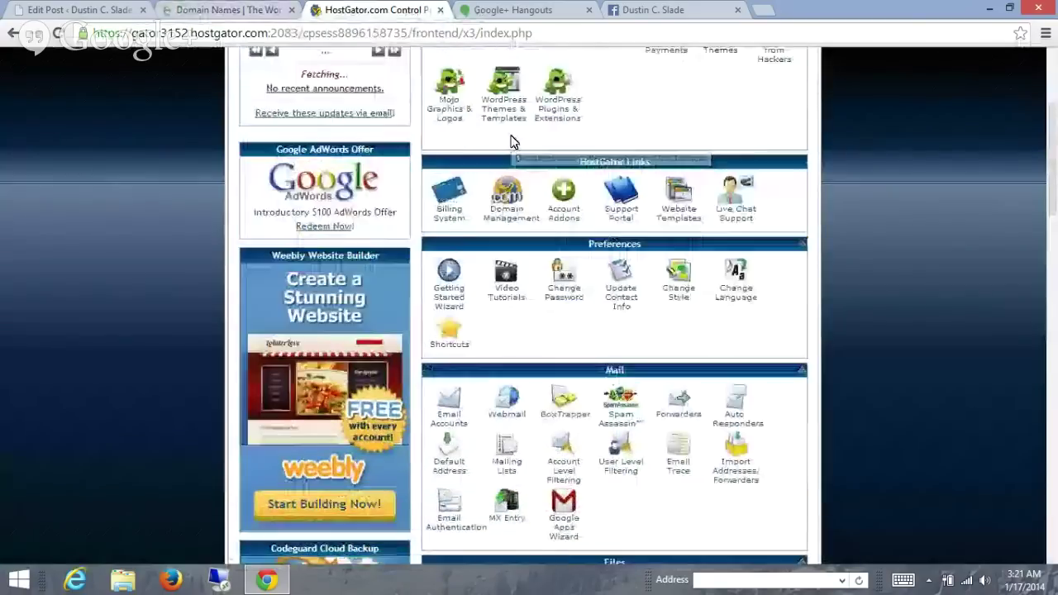
scroll(511, 142, down, 8)
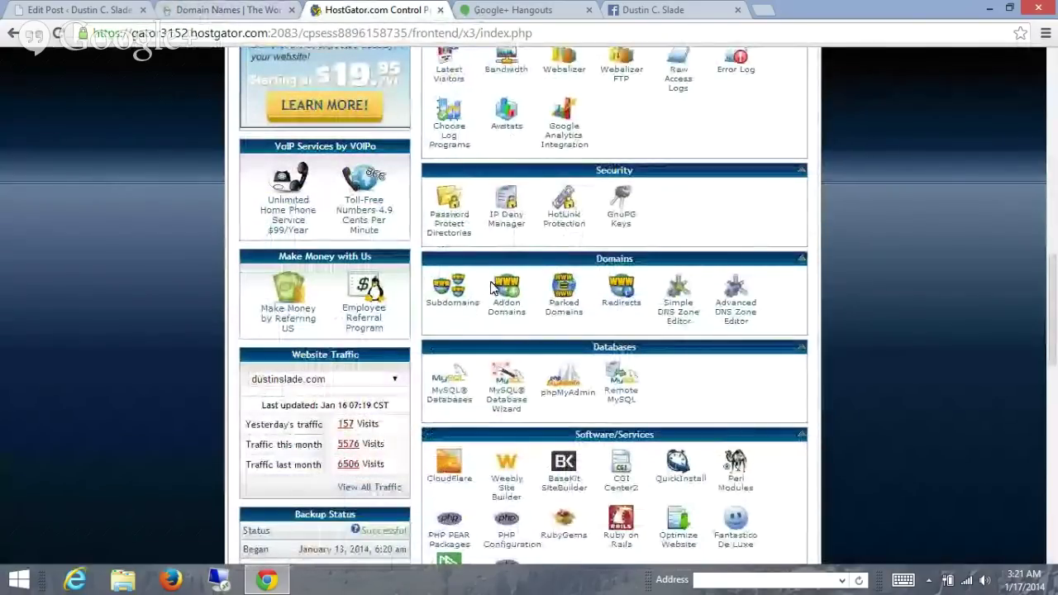
scroll(504, 356, down, 5)
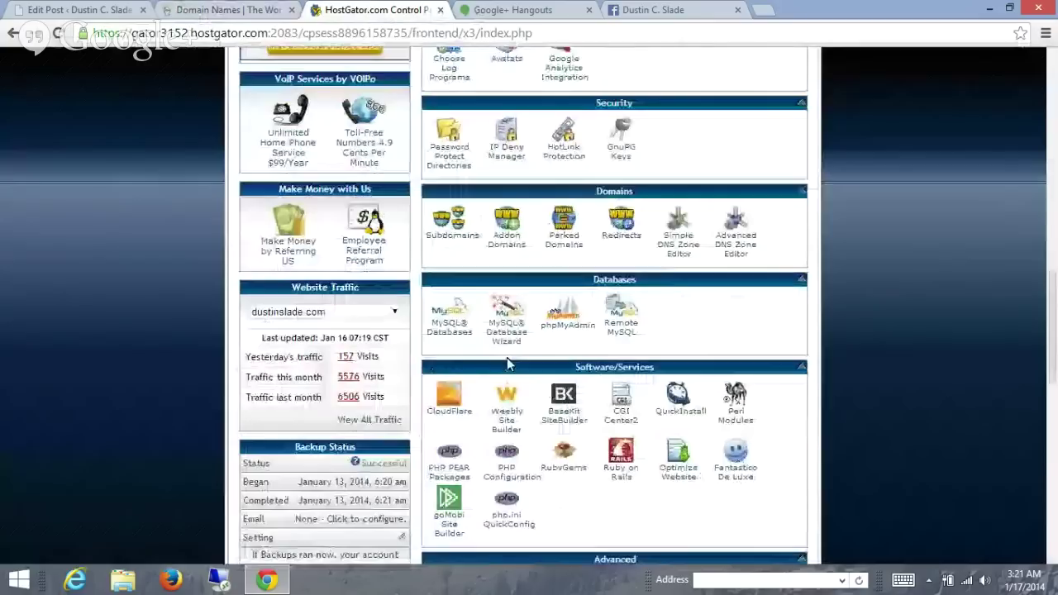
scroll(506, 357, up, 1)
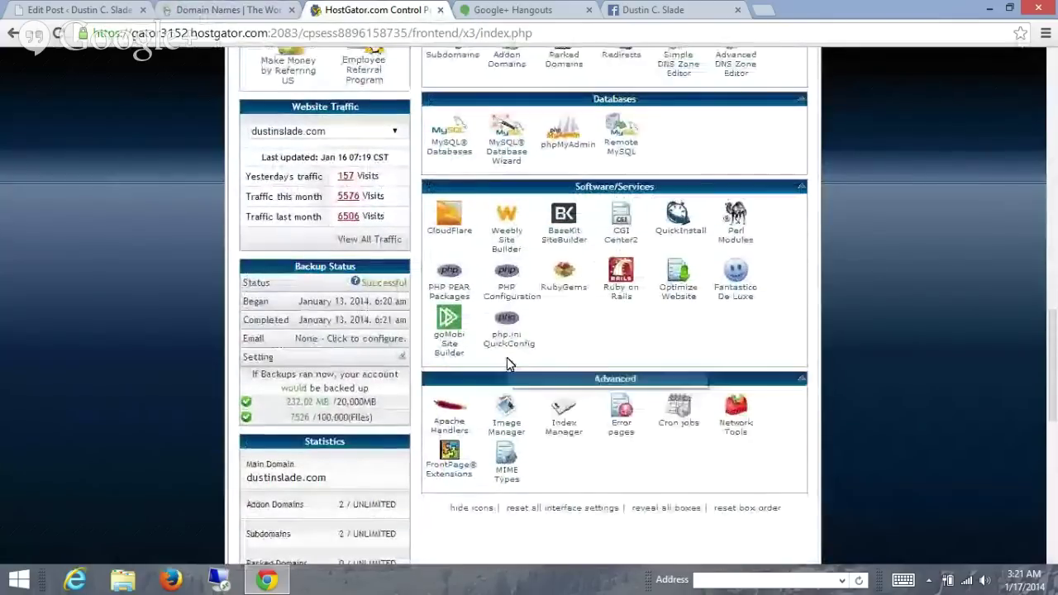
- Open Fantastico De Luxe and browse its installable scripts like WordPress, Drupal and Joomla 1.5
click(738, 302)
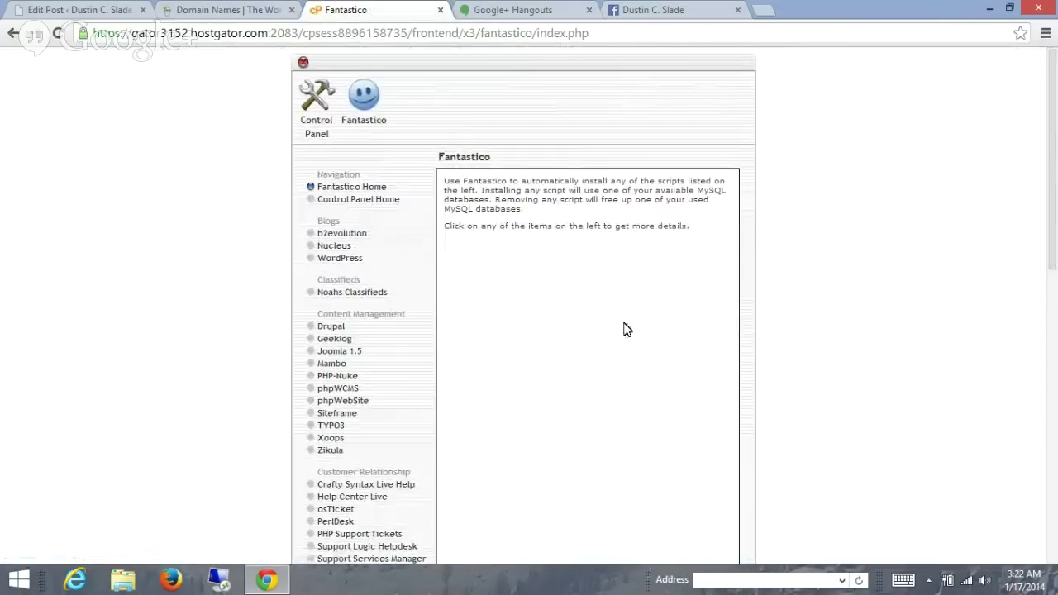
scroll(626, 329, down, 1)
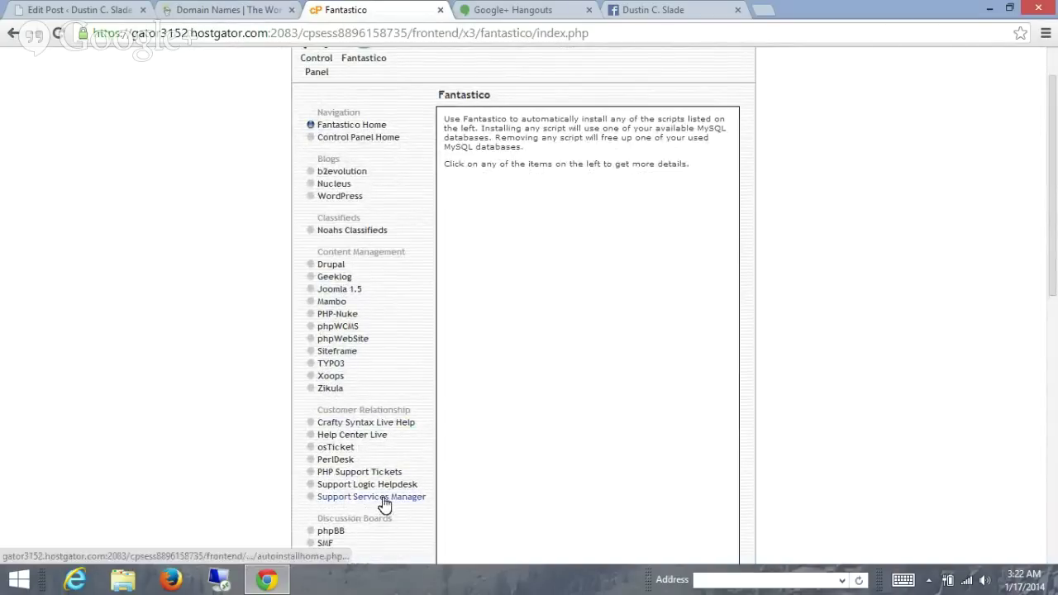
scroll(477, 357, up, 1)
scroll(476, 357, up, 1)
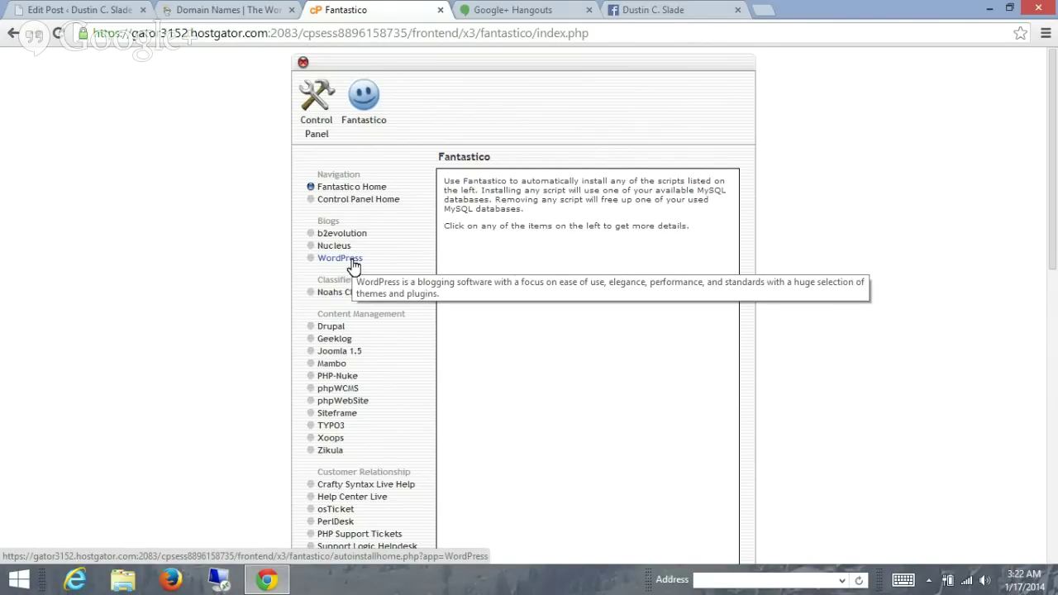
- Open the WordPress page, which lists thereachabledream.com as a current installation
click(352, 261)
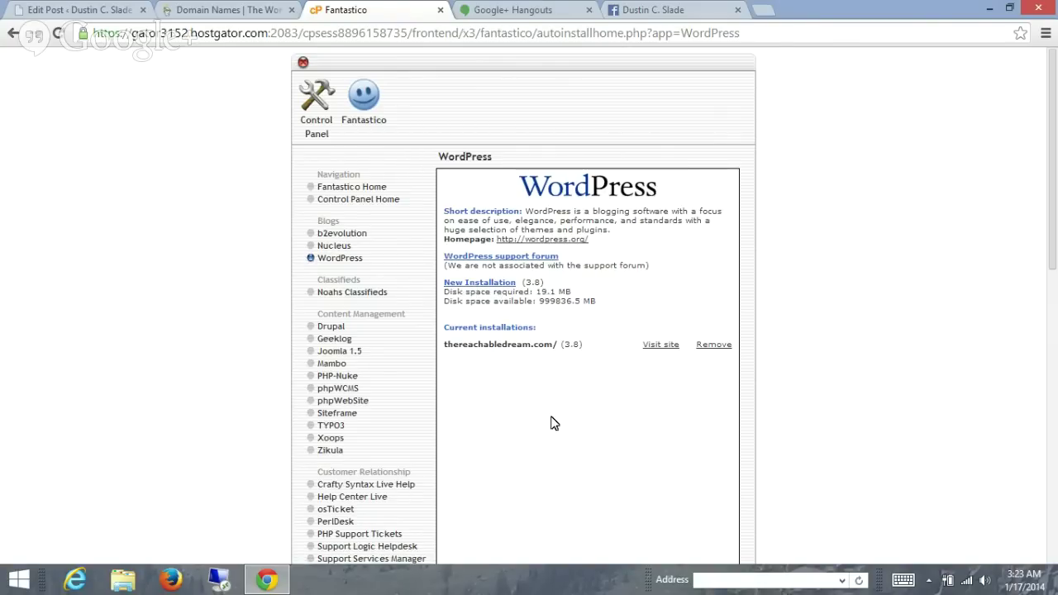
scroll(532, 413, down, 2)
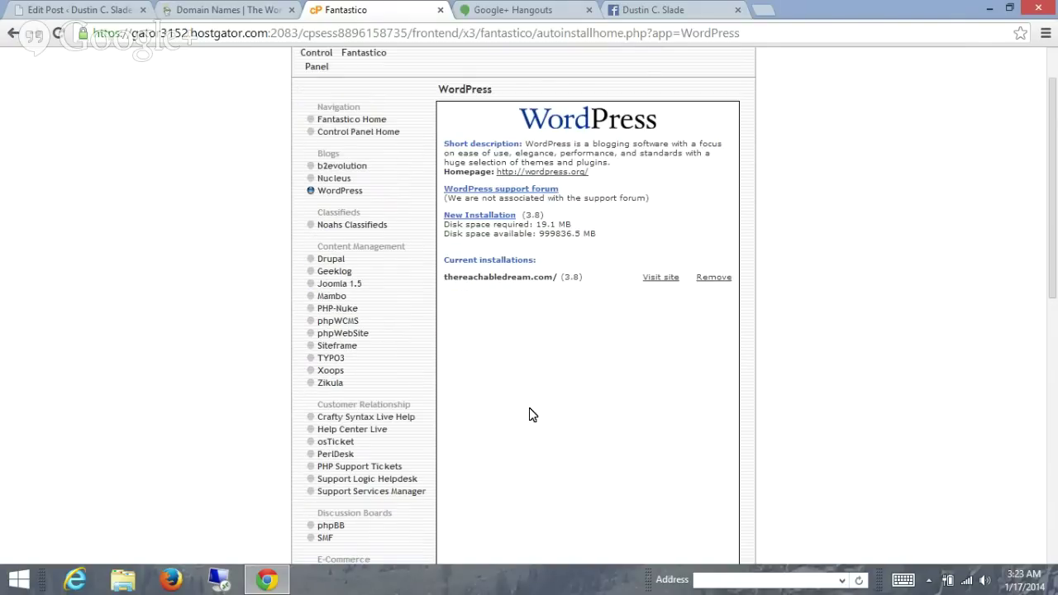
scroll(531, 413, up, 2)
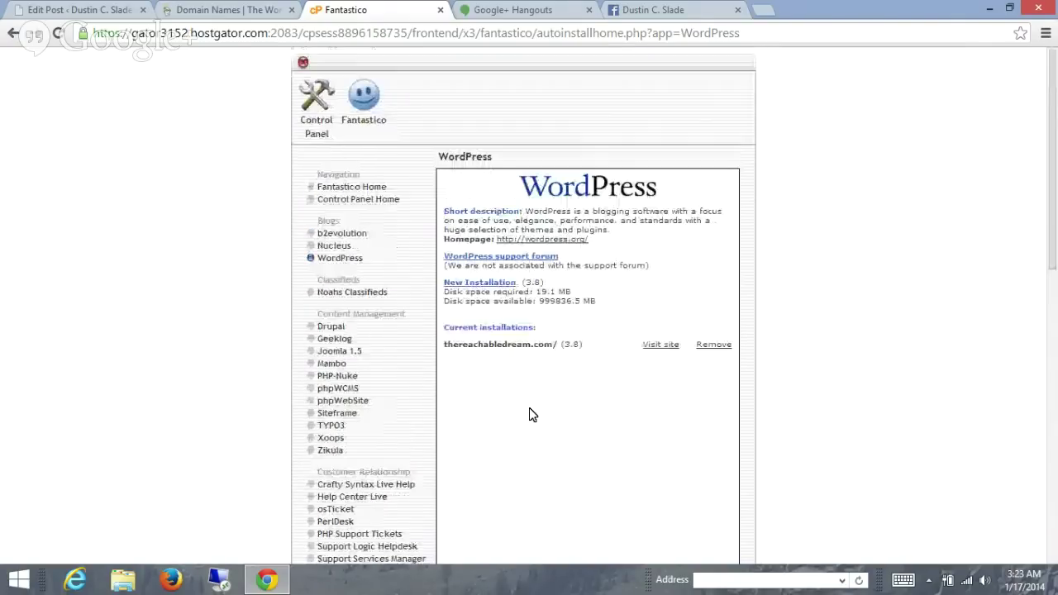
- Start a new WordPress installation and pick getpaidonyoutube.com as the install domain
click(488, 282)
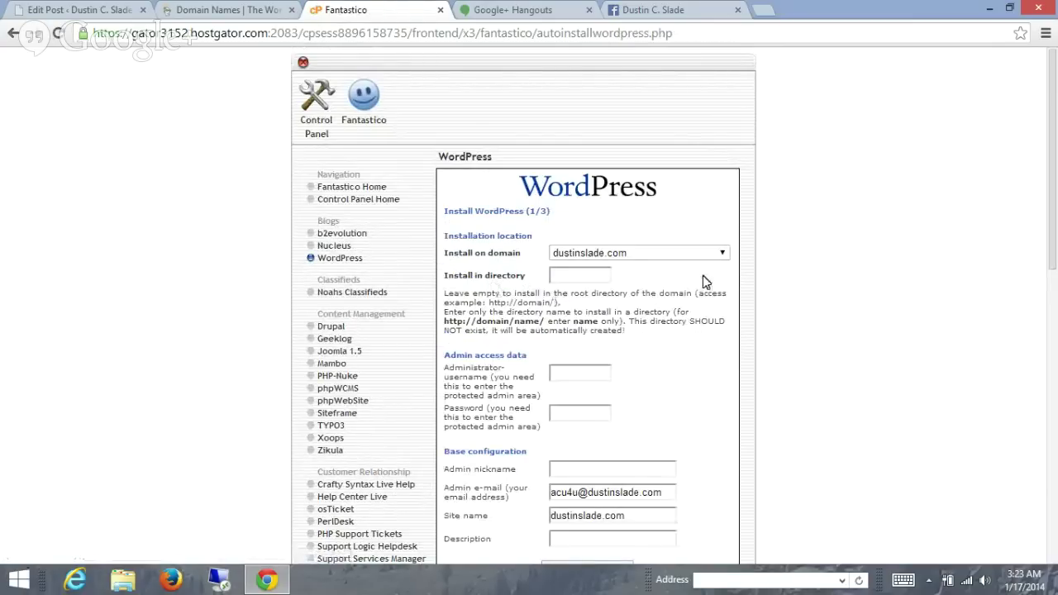
click(722, 255)
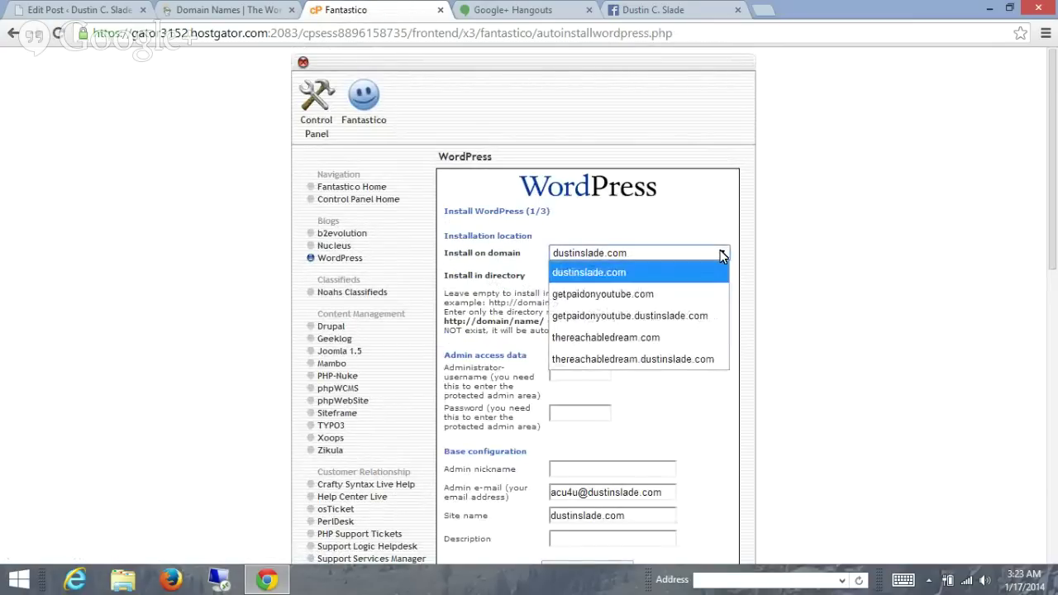
click(714, 293)
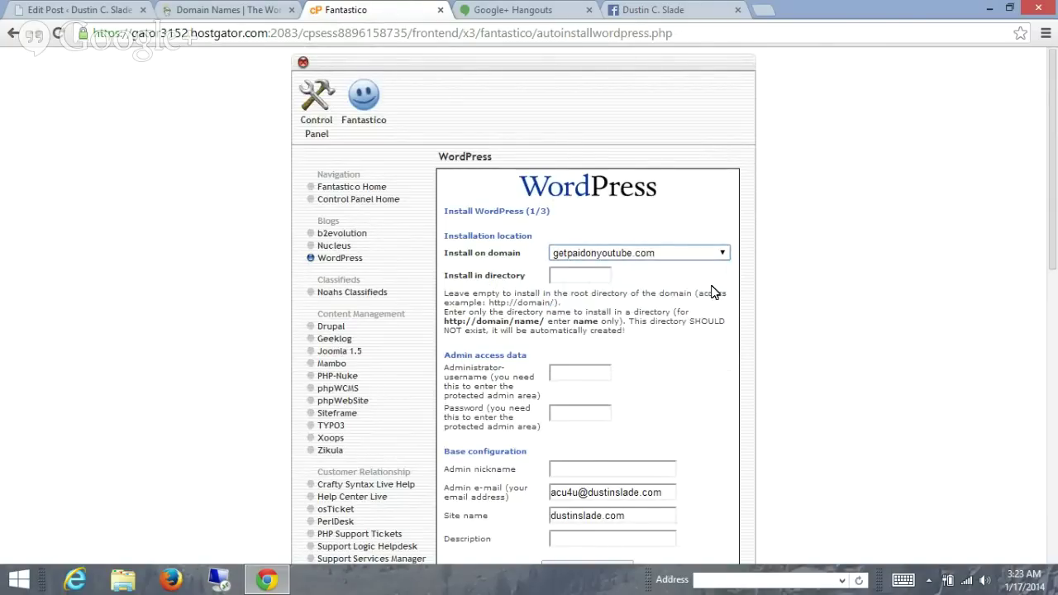
click(595, 279)
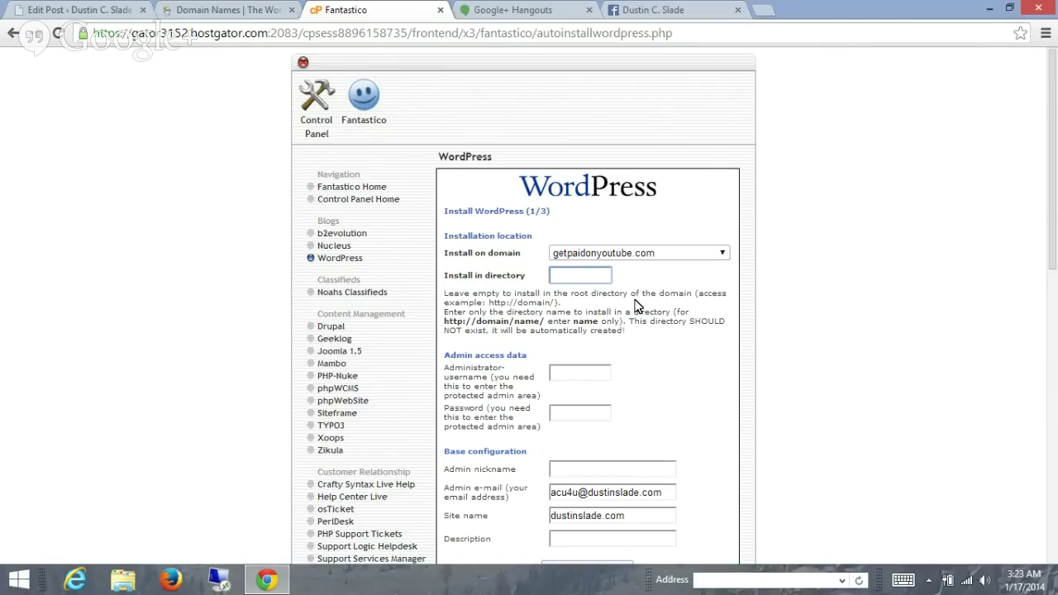
scroll(635, 306, down, 1)
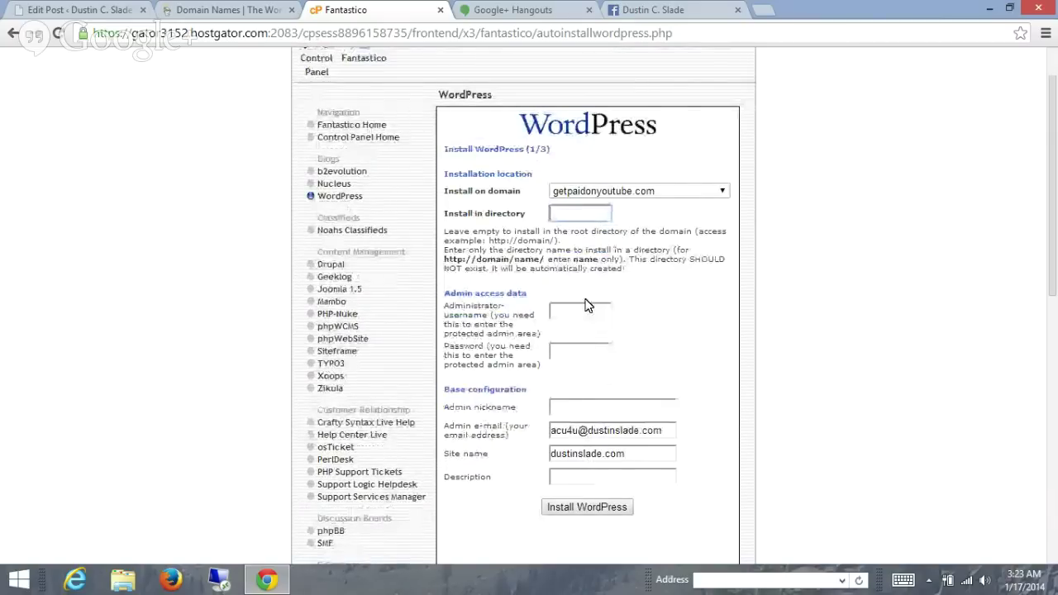
- Begin filling the admin username and password fields, then open an empty browser tab
click(584, 311)
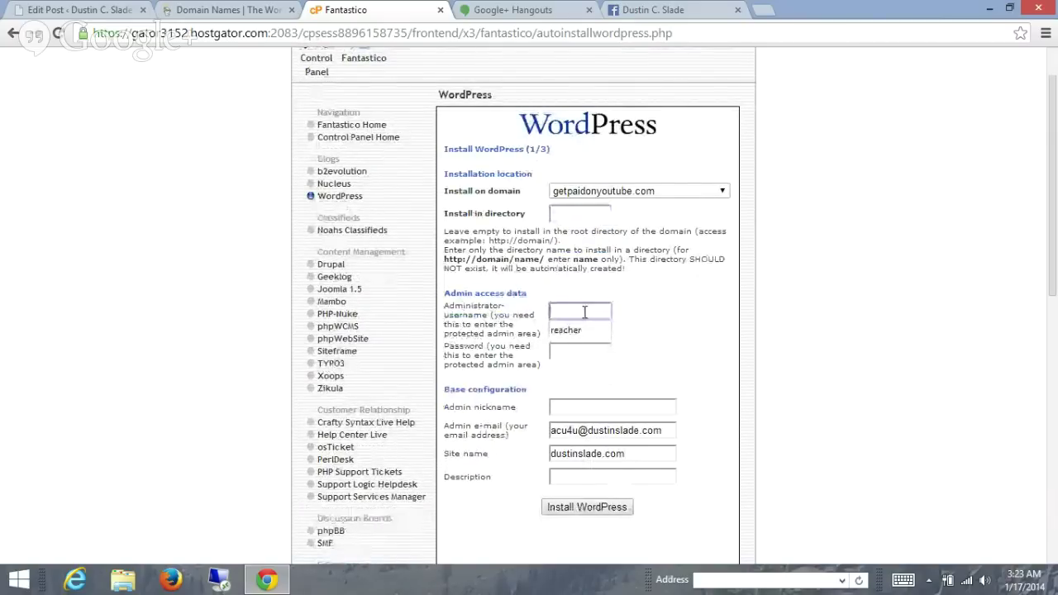
click(625, 312)
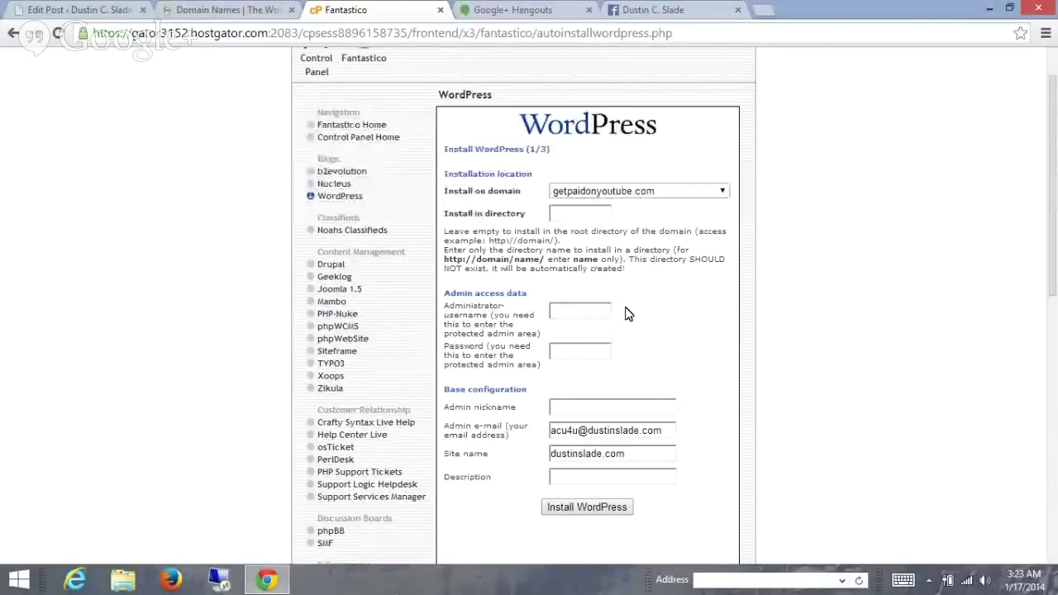
scroll(626, 311, down, 1)
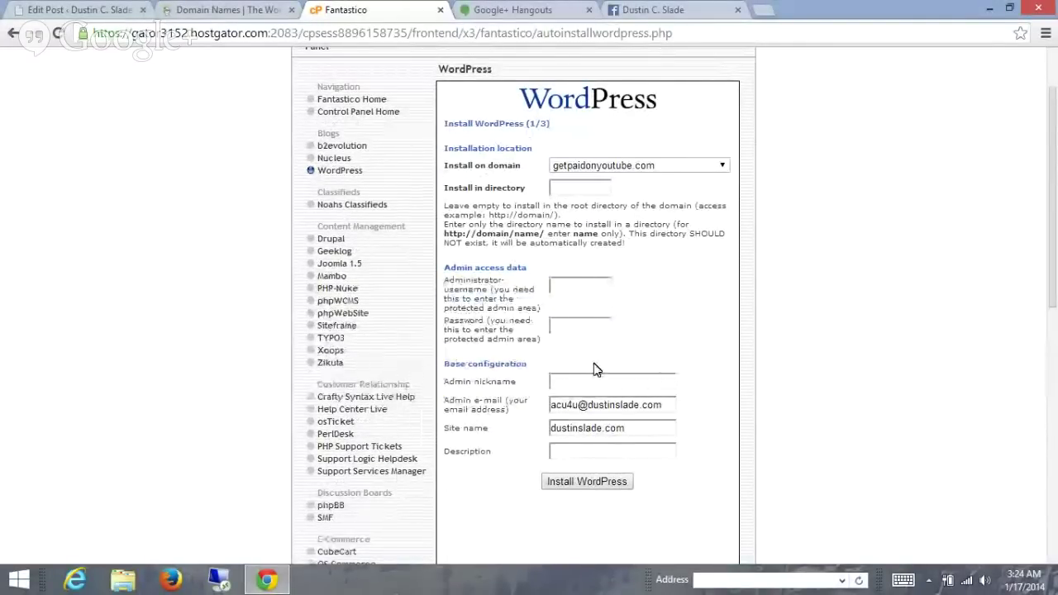
click(572, 331)
text(asdfasdf)
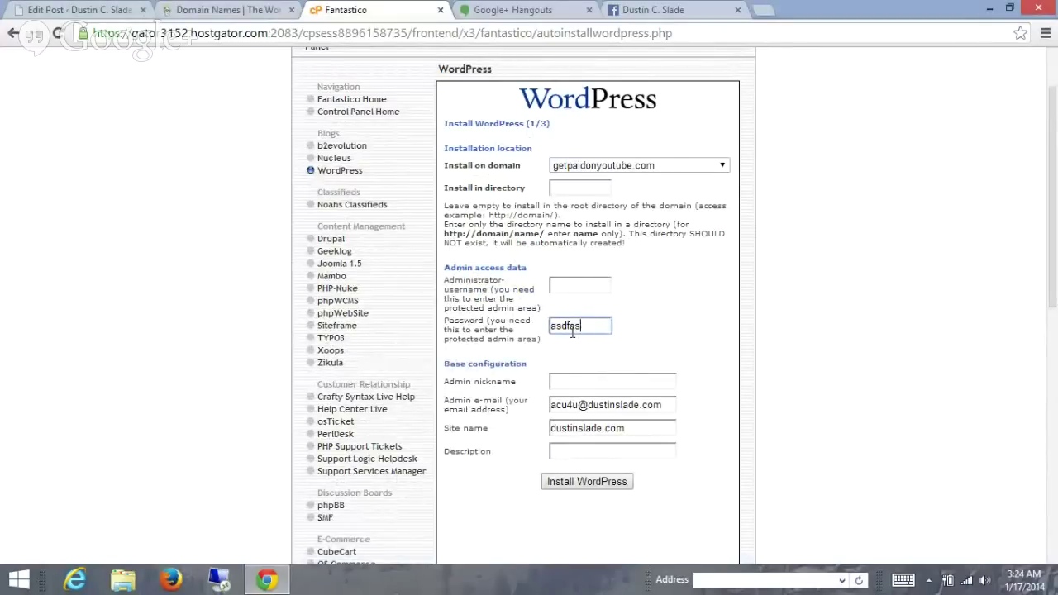
key(BackSpace)
key(BackSpace)
key(BackSpace)
key(BackSpace)
scroll(668, 356, up, 1)
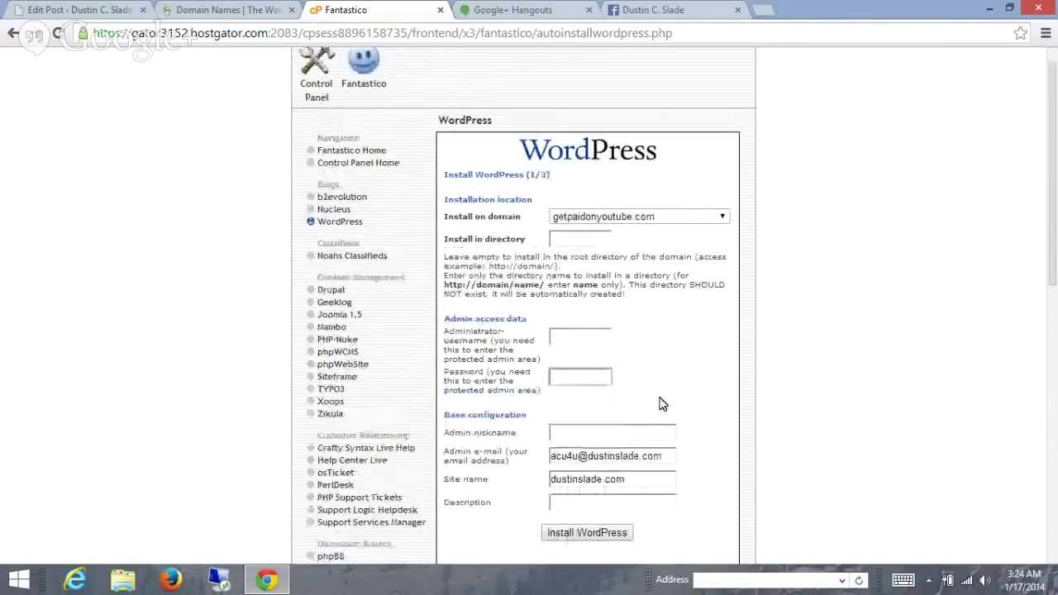
scroll(638, 404, up, 1)
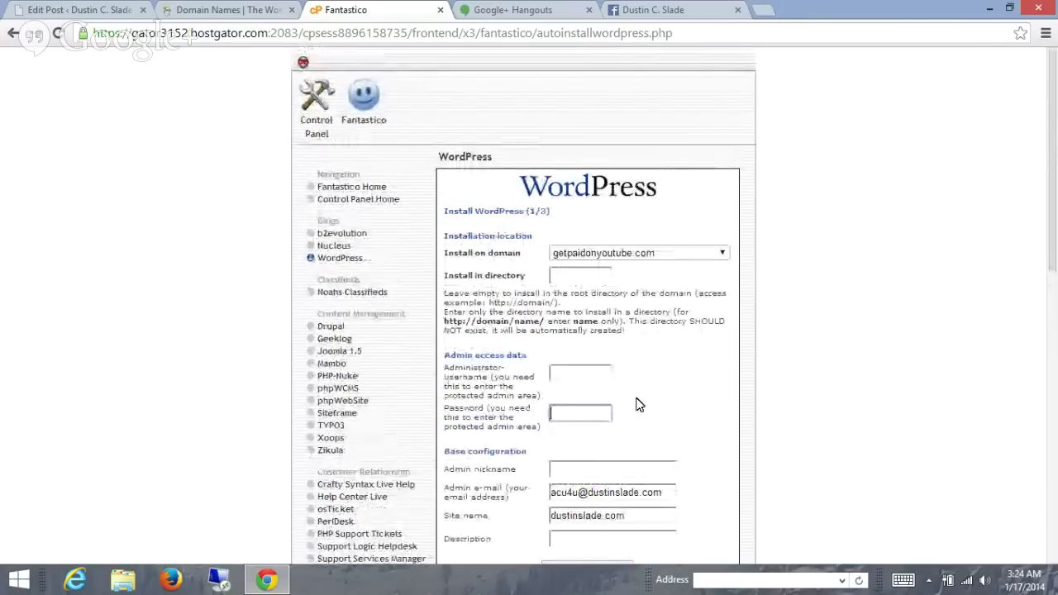
click(762, 10)
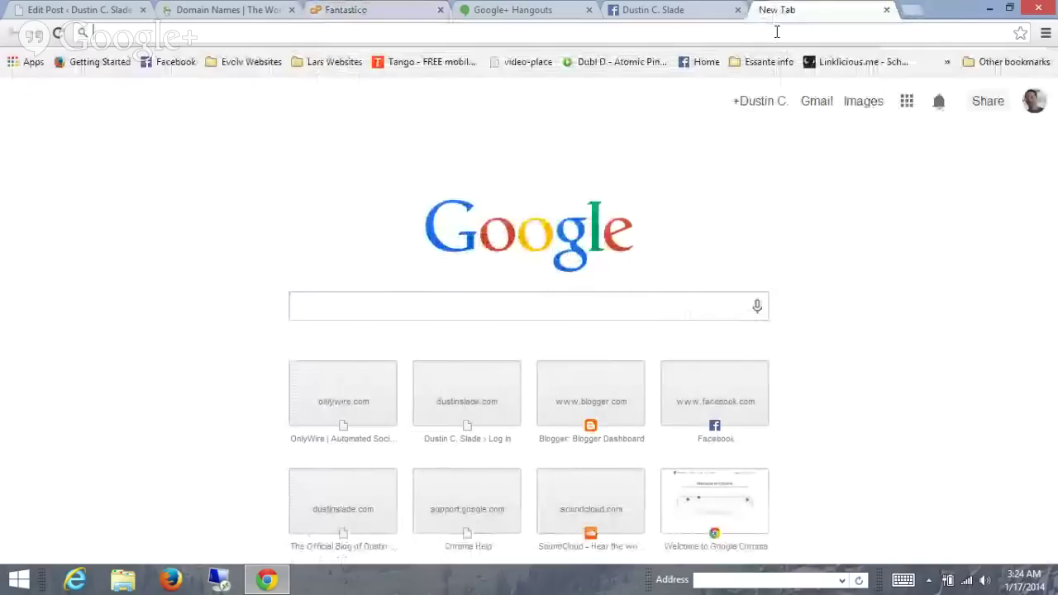
- Load dustinslade.com in the new tab
text(dustinslade.)
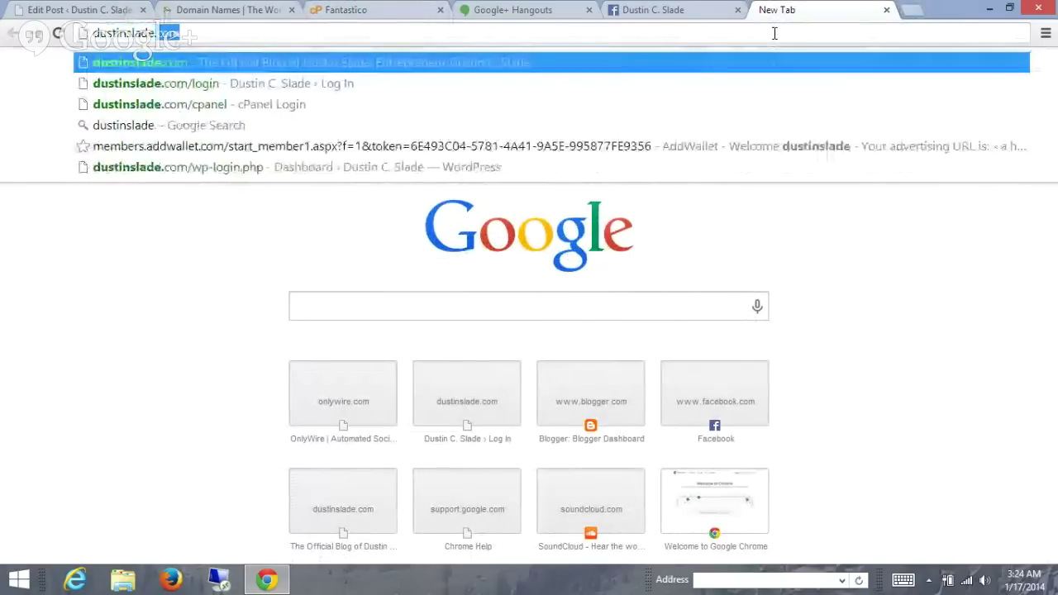
key(Return)
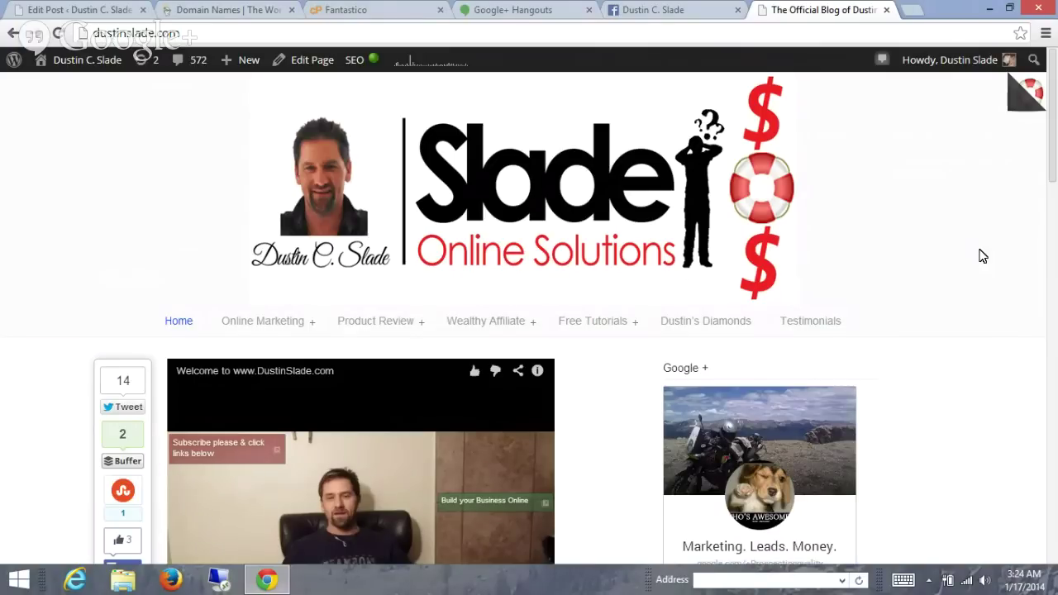
- Leave the Fantastico WordPress form unsubmitted and log out of HostGator cPanel
click(378, 15)
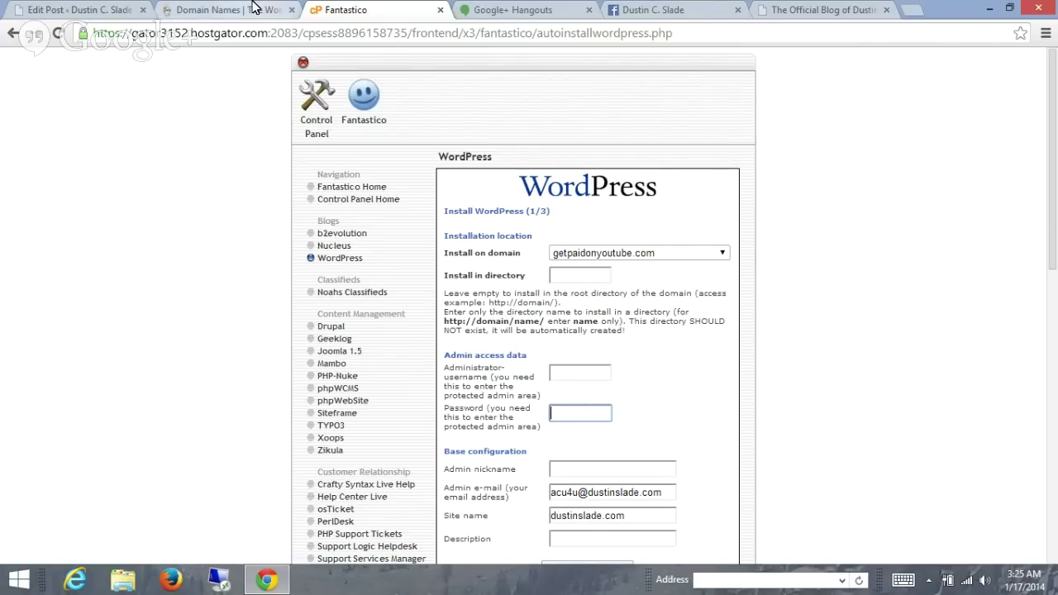
click(249, 8)
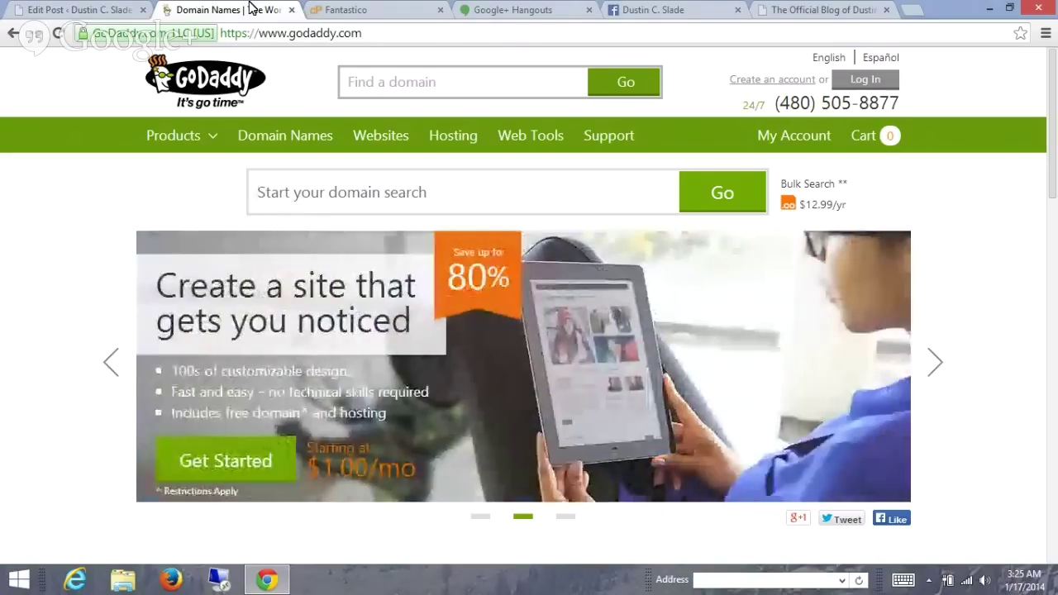
click(343, 10)
click(302, 65)
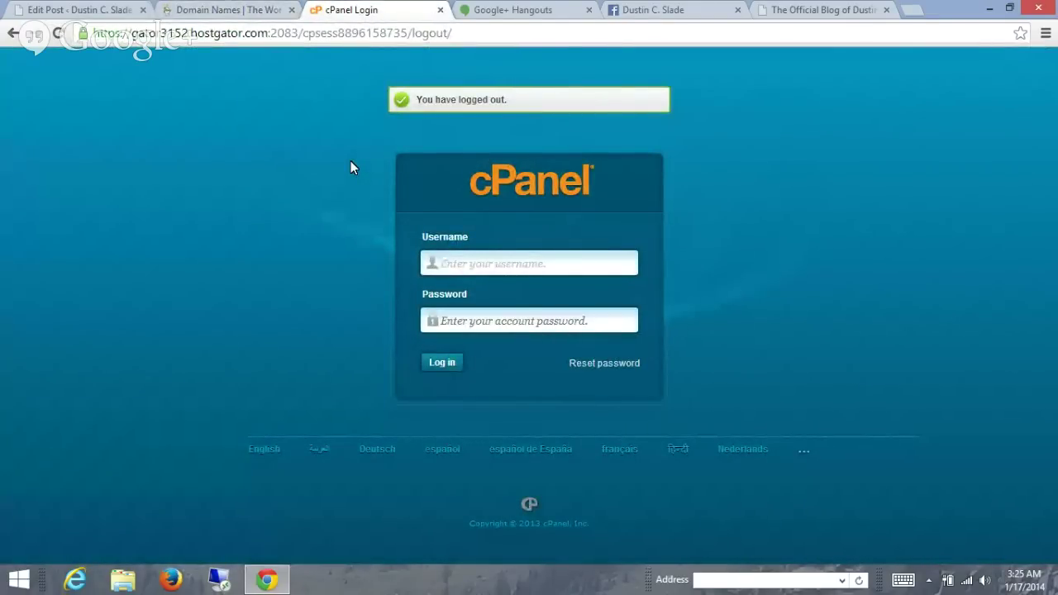
- Bring the dustinslade.com blog tab forward and scroll through its home page
click(800, 12)
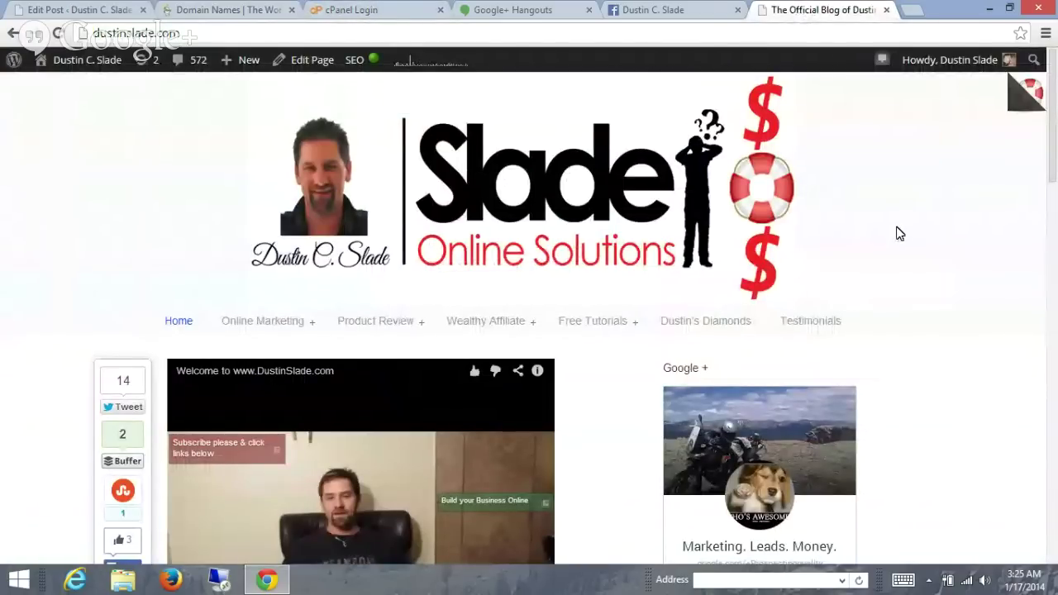
scroll(899, 234, down, 2)
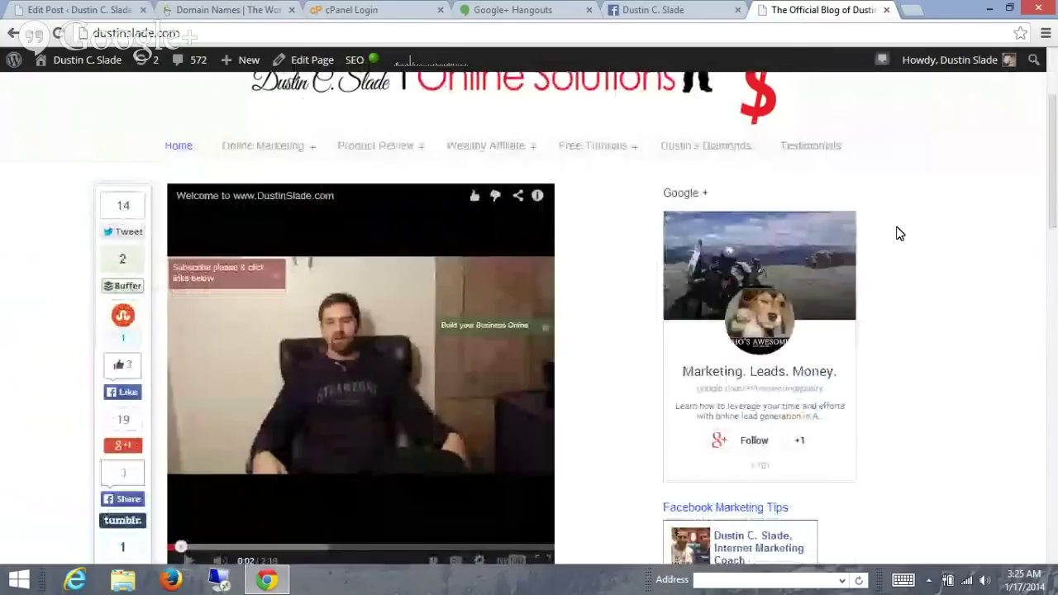
scroll(899, 234, down, 4)
scroll(899, 234, down, 1)
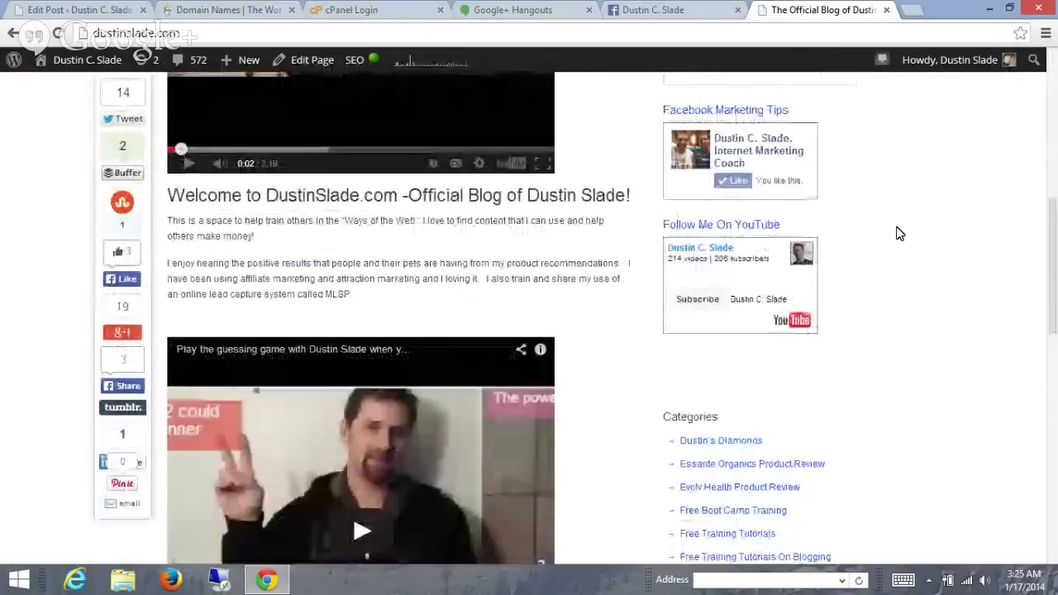
scroll(899, 234, down, 4)
scroll(899, 233, down, 4)
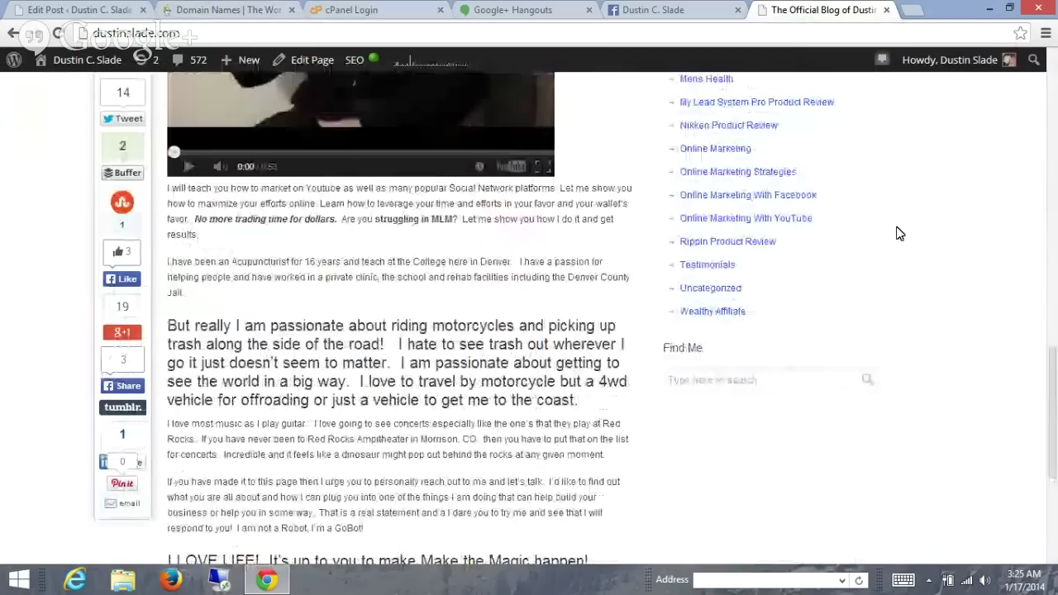
scroll(900, 234, up, 12)
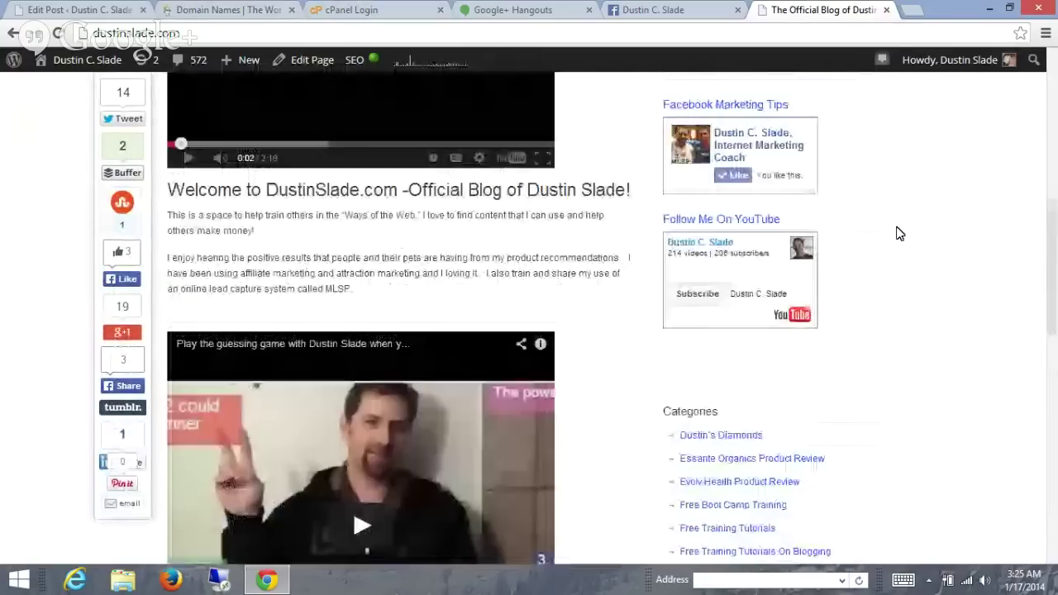
scroll(900, 234, up, 1)
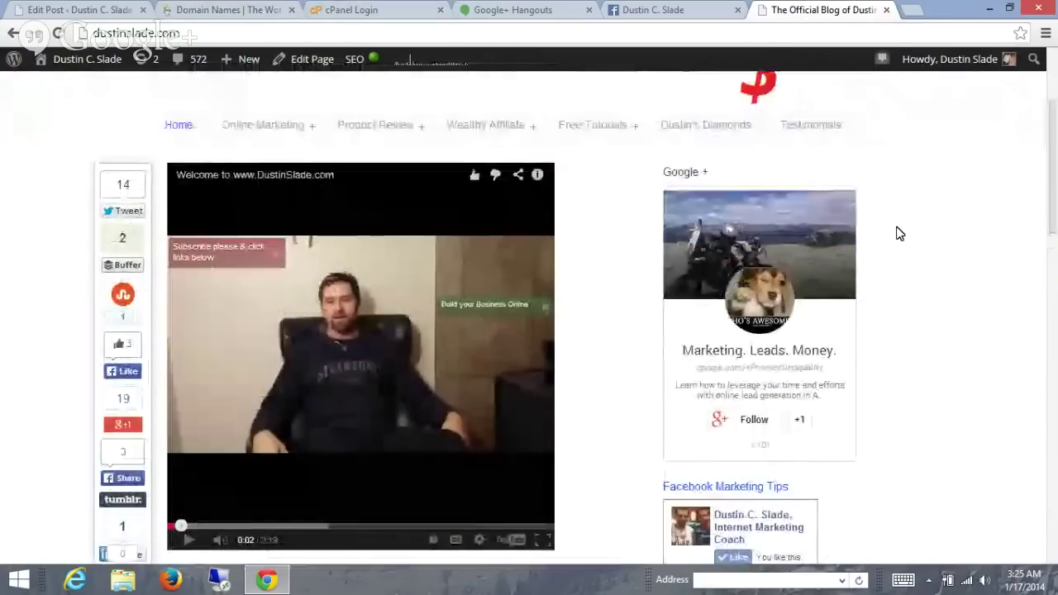
scroll(899, 232, up, 2)
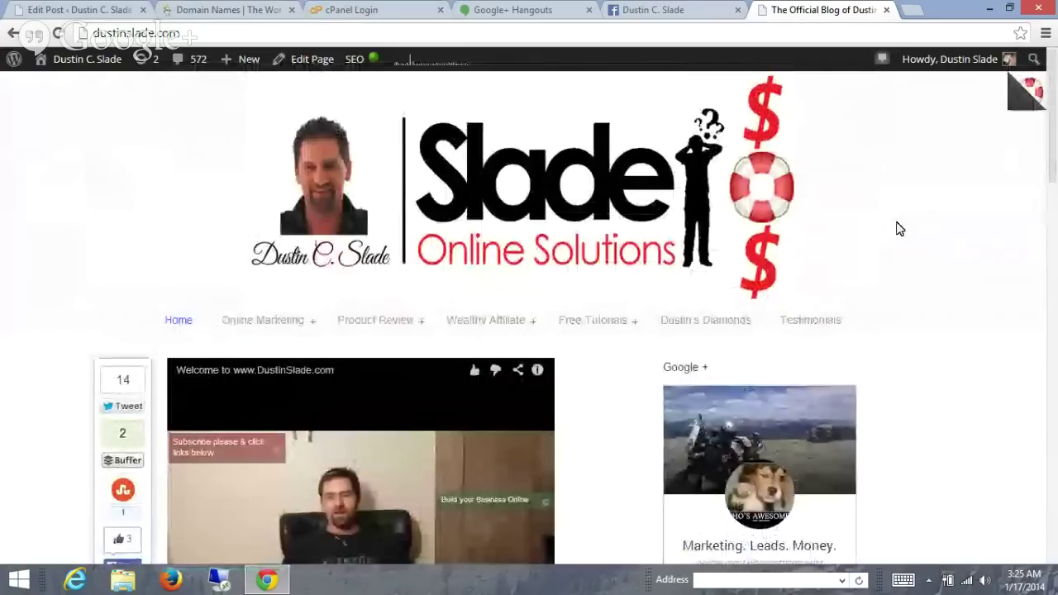